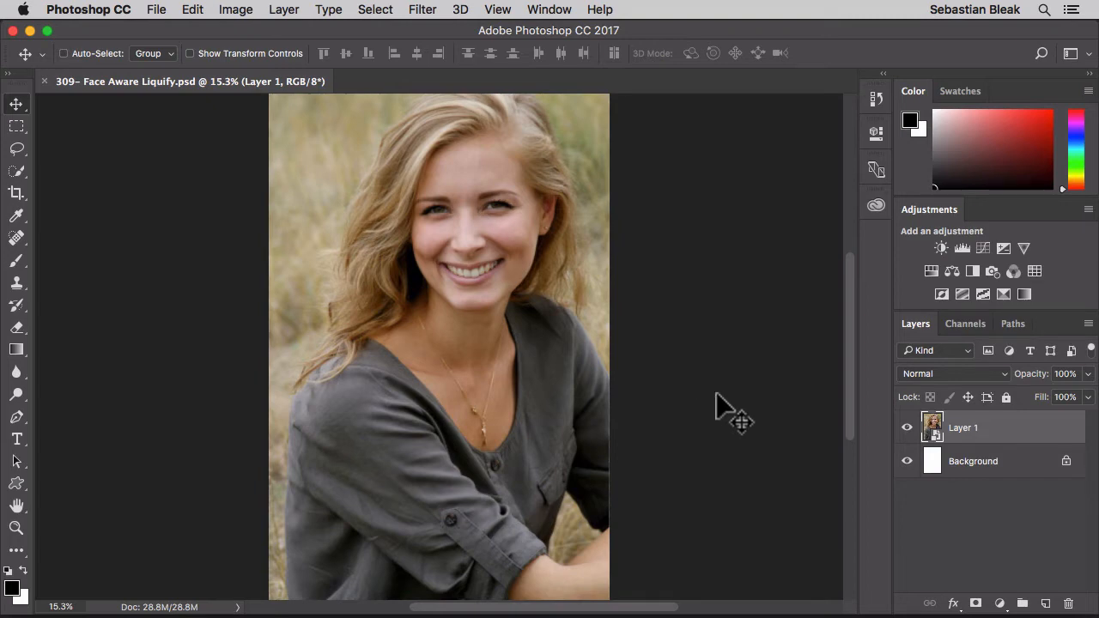
# Open the Liquify filter for Layer 1.
pyautogui.click(1042, 432)
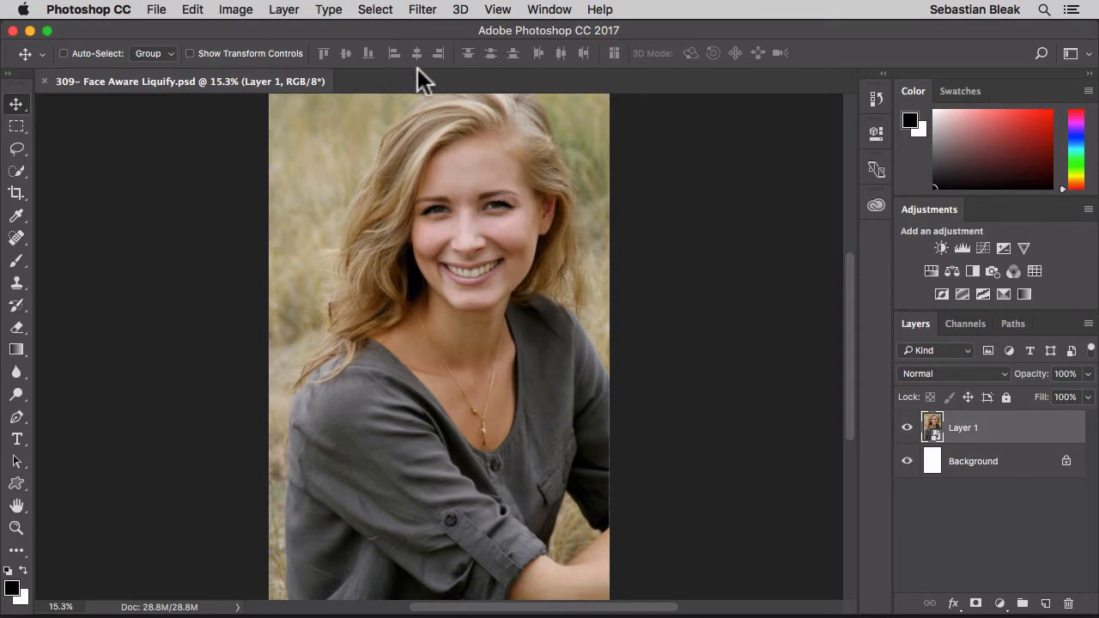
pyautogui.click(421, 12)
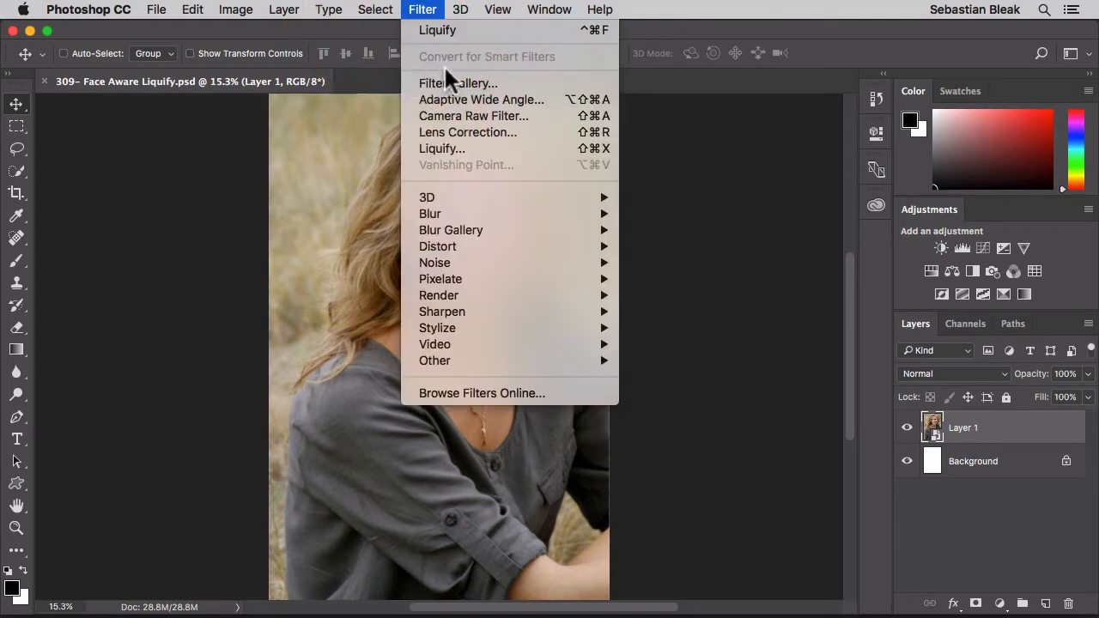
pyautogui.click(486, 148)
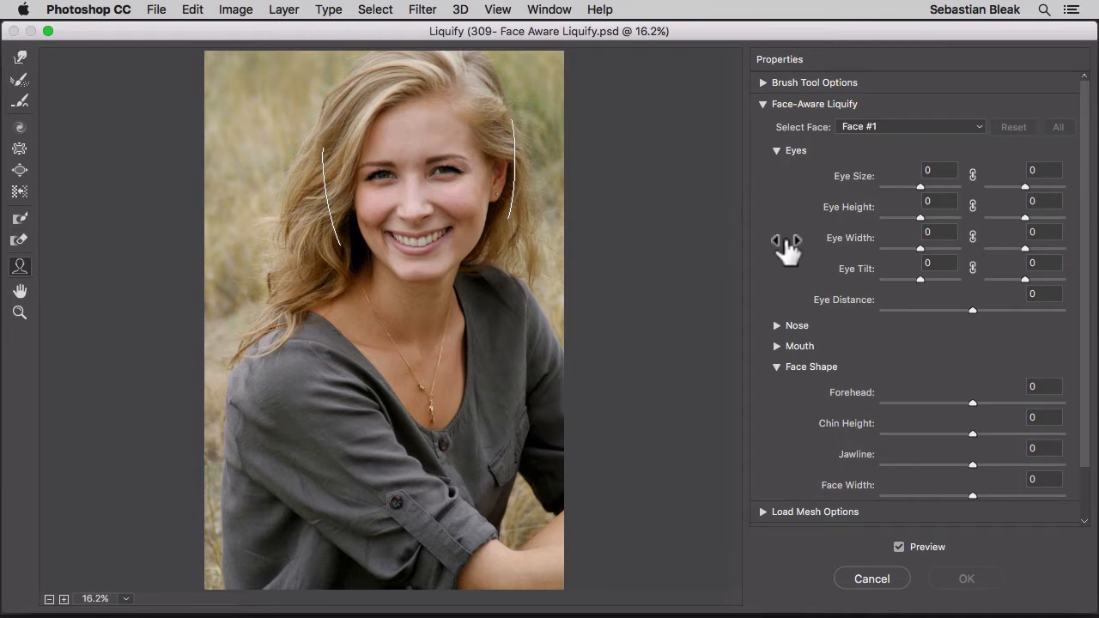
# Collapse the Face Shape and Eyes settings under Face-Aware Liquify and keep Face #1 as the selected face.
pyautogui.click(774, 362)
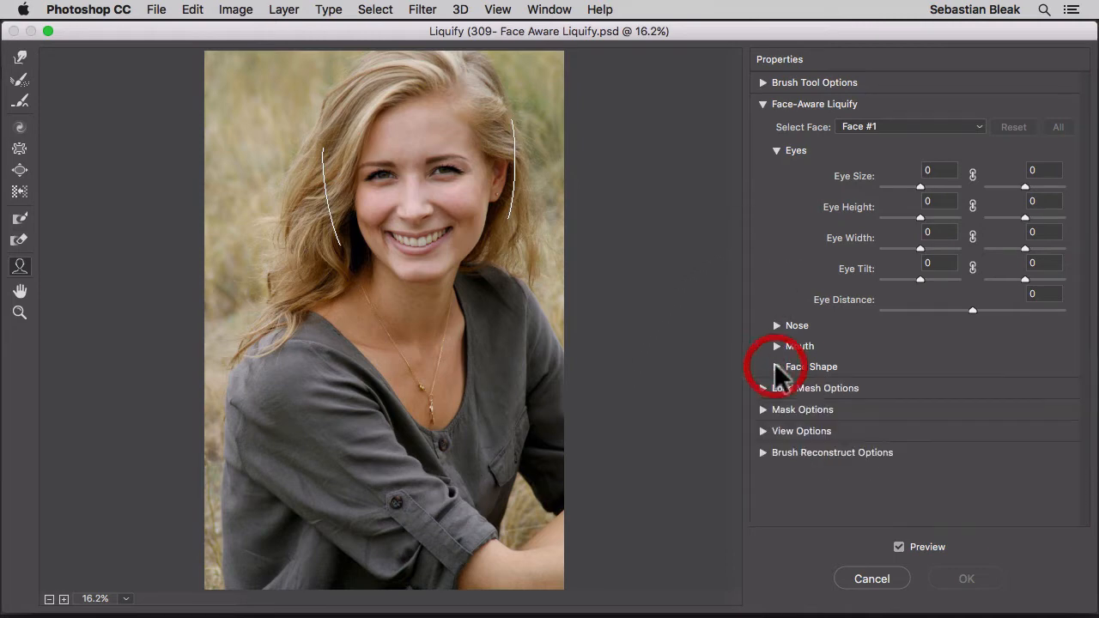
pyautogui.click(774, 151)
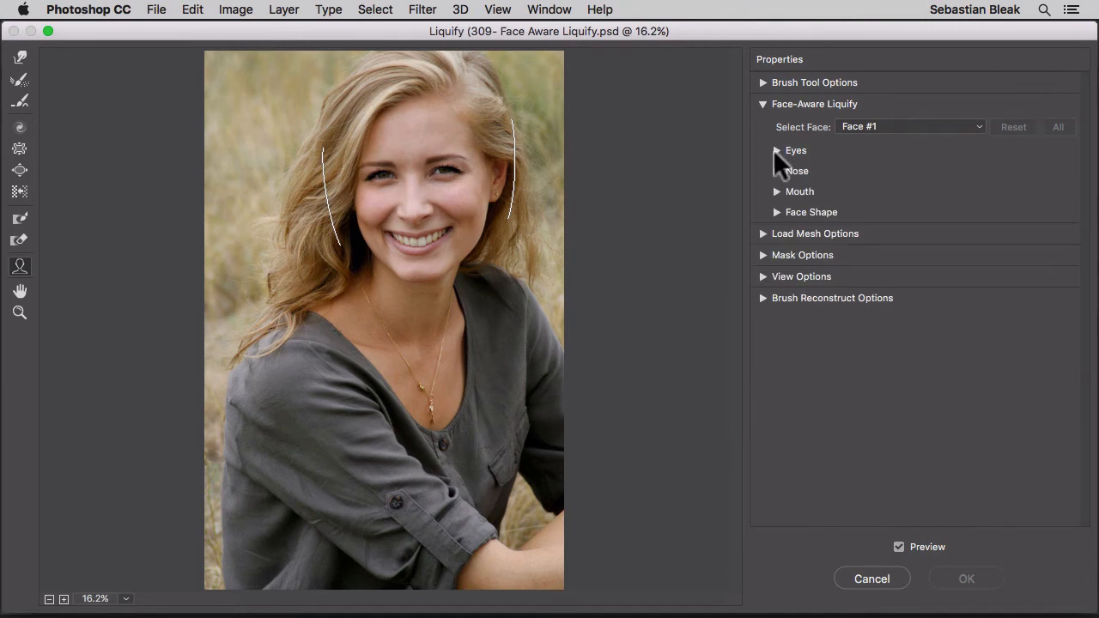
pyautogui.click(762, 103)
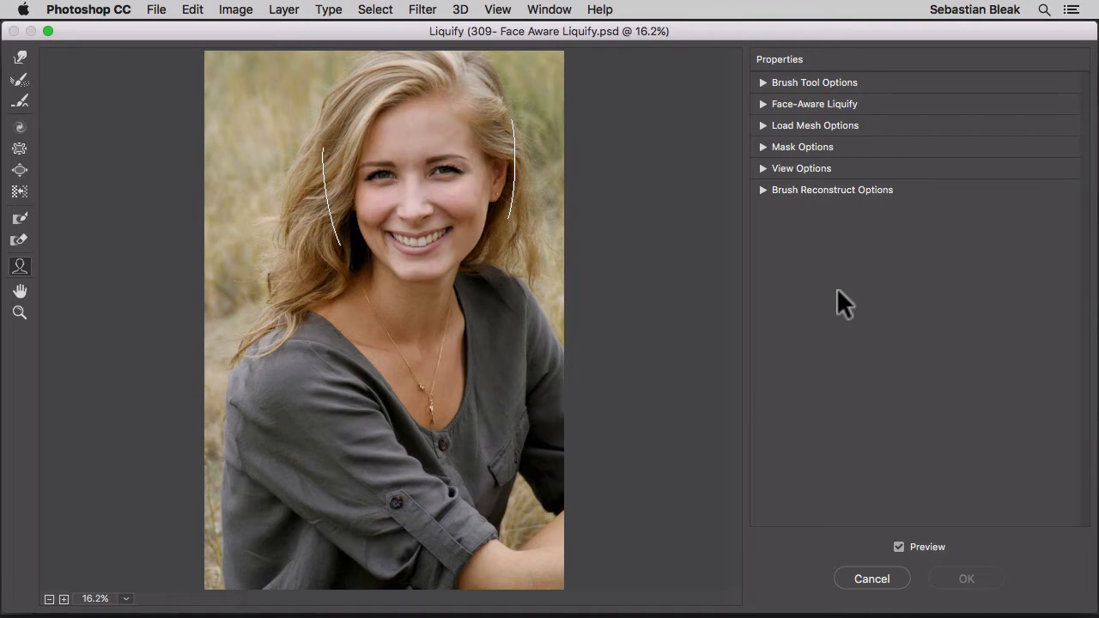
pyautogui.click(762, 103)
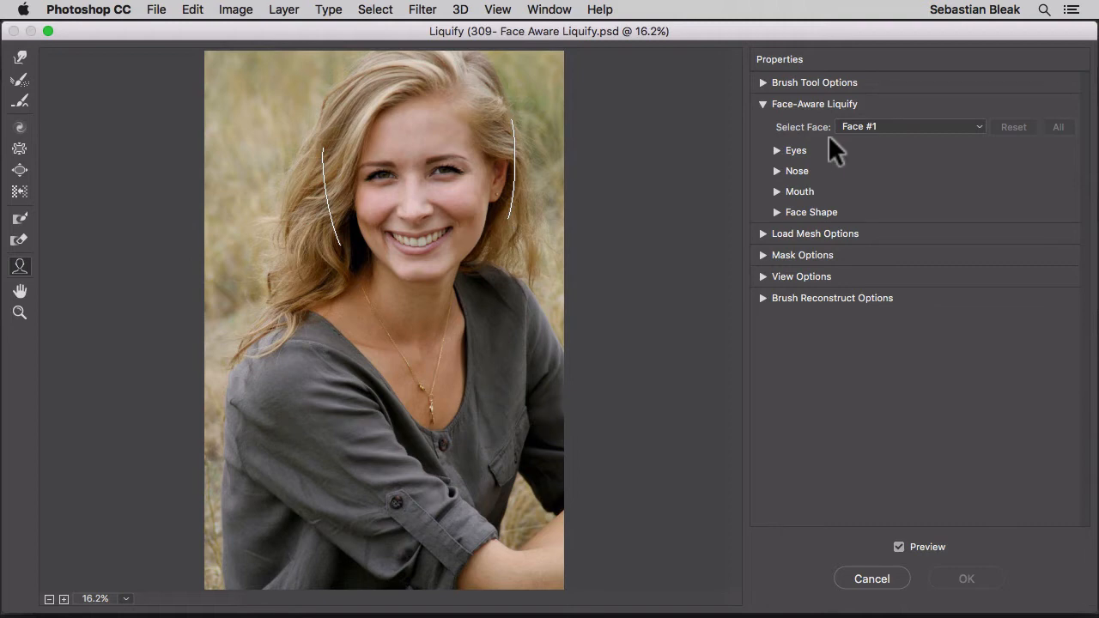
pyautogui.click(974, 122)
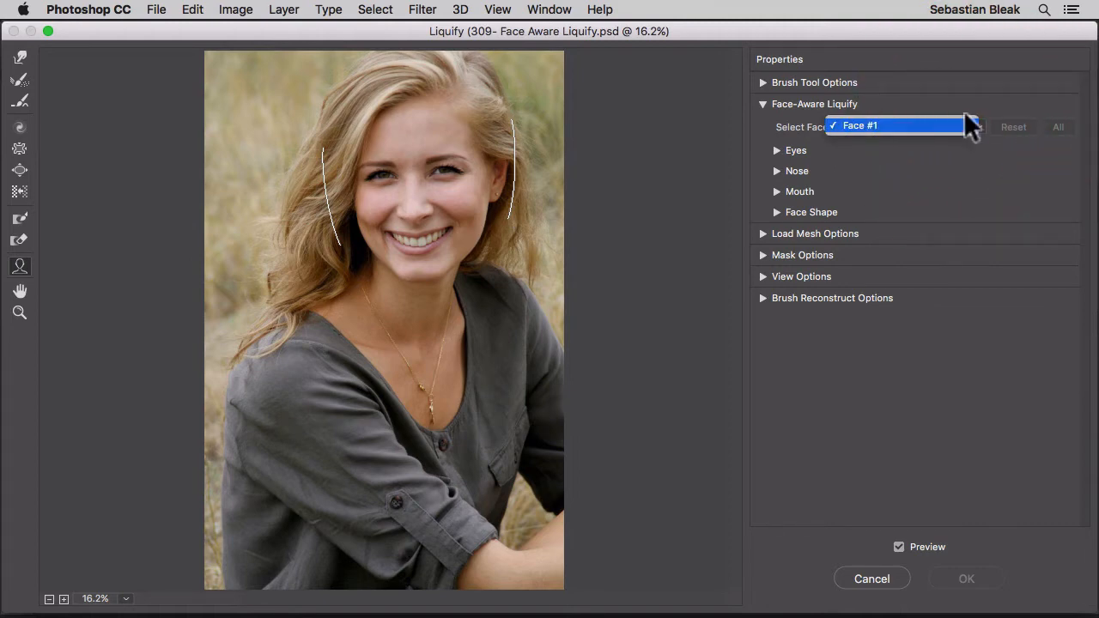
pyautogui.click(957, 103)
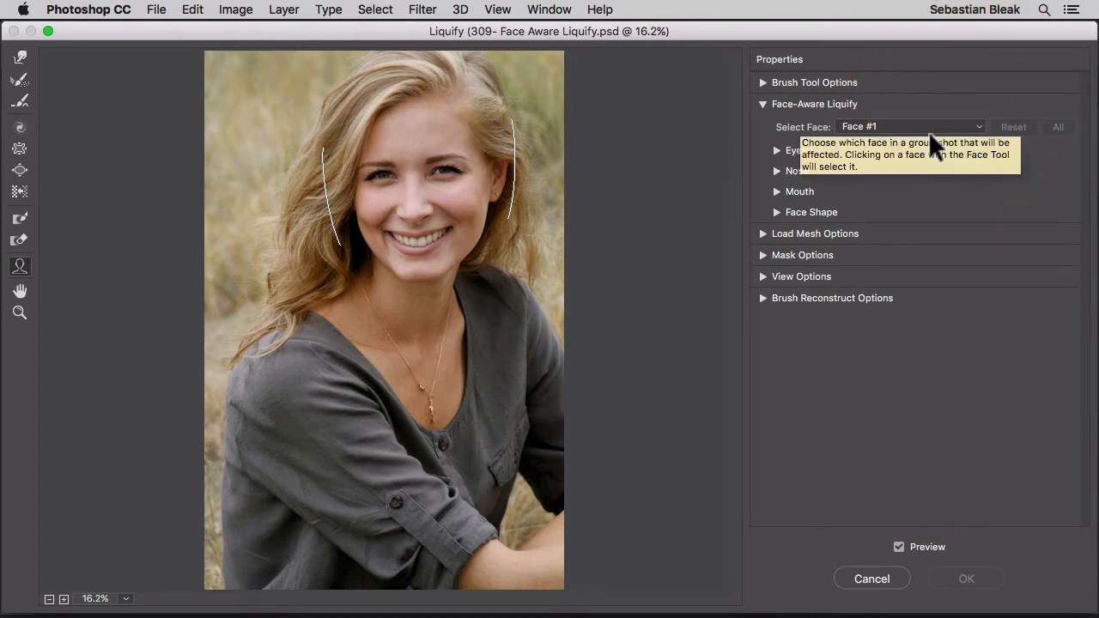
# Set the left eye's size to 1 and the right eye's size to 100 for Face #1.
pyautogui.press('super+equal')
pyautogui.press('super+equal')
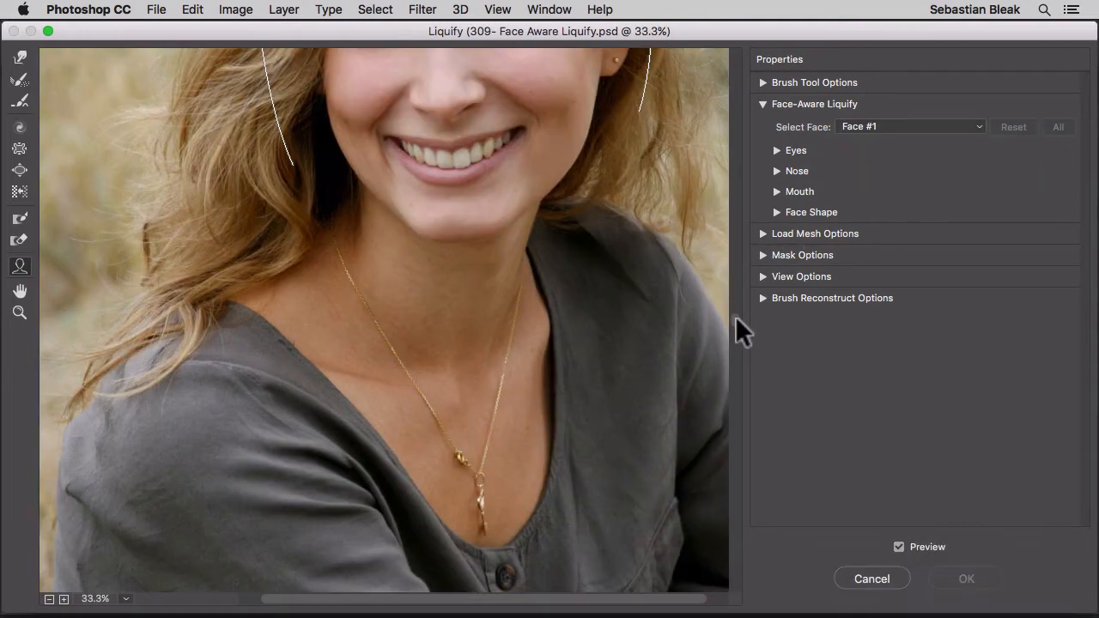
pyautogui.moveTo(735, 316); pyautogui.dragTo(704, 68)
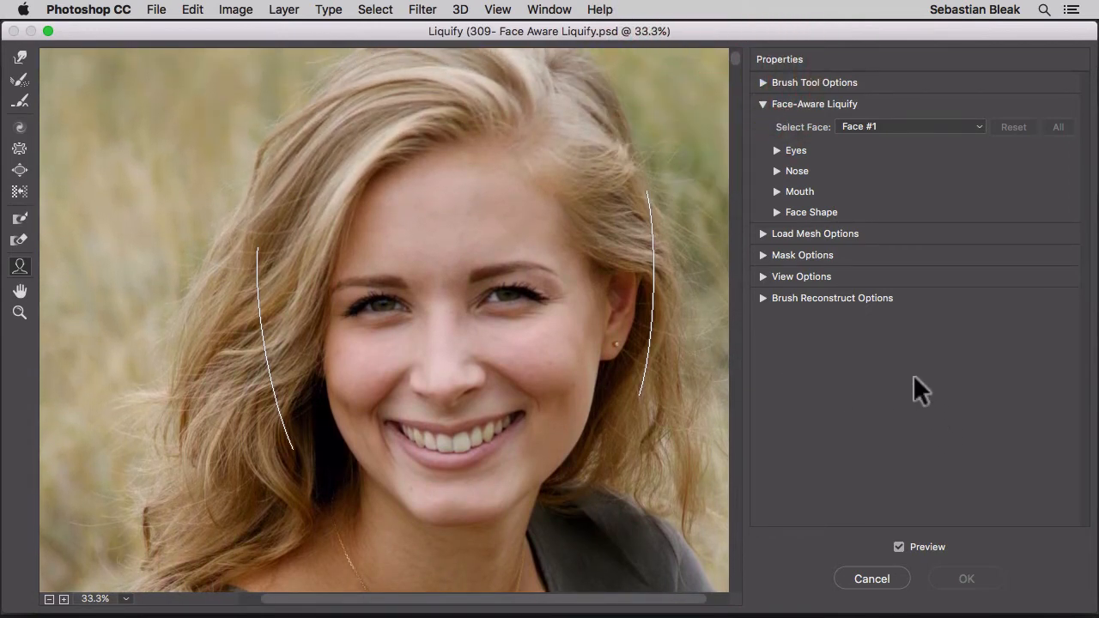
pyautogui.click(776, 151)
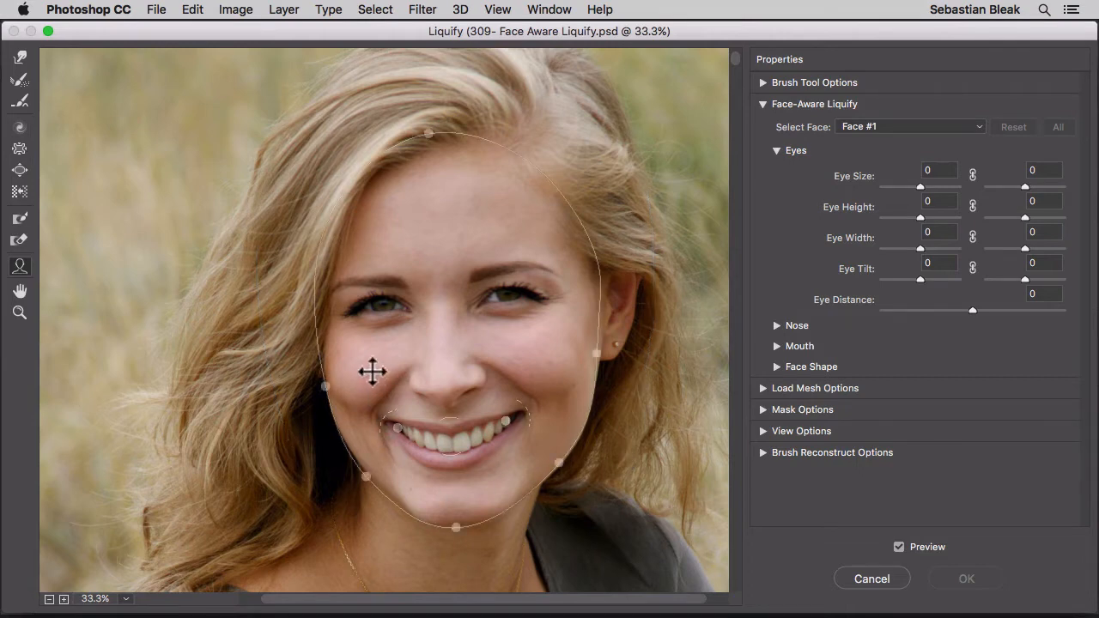
pyautogui.moveTo(380, 306)
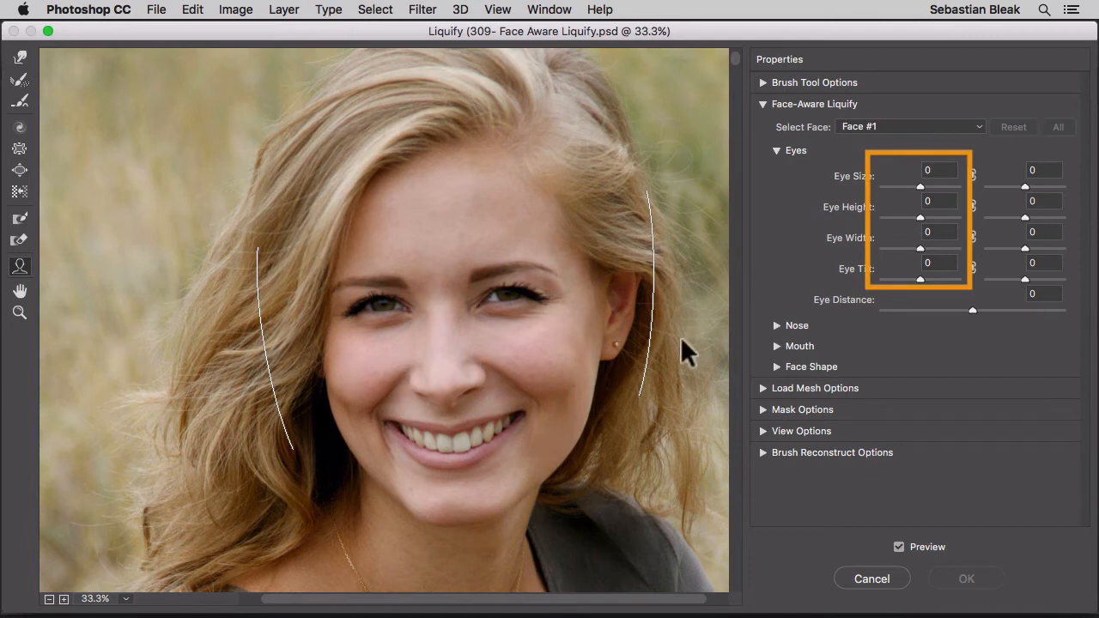
pyautogui.moveTo(513, 292)
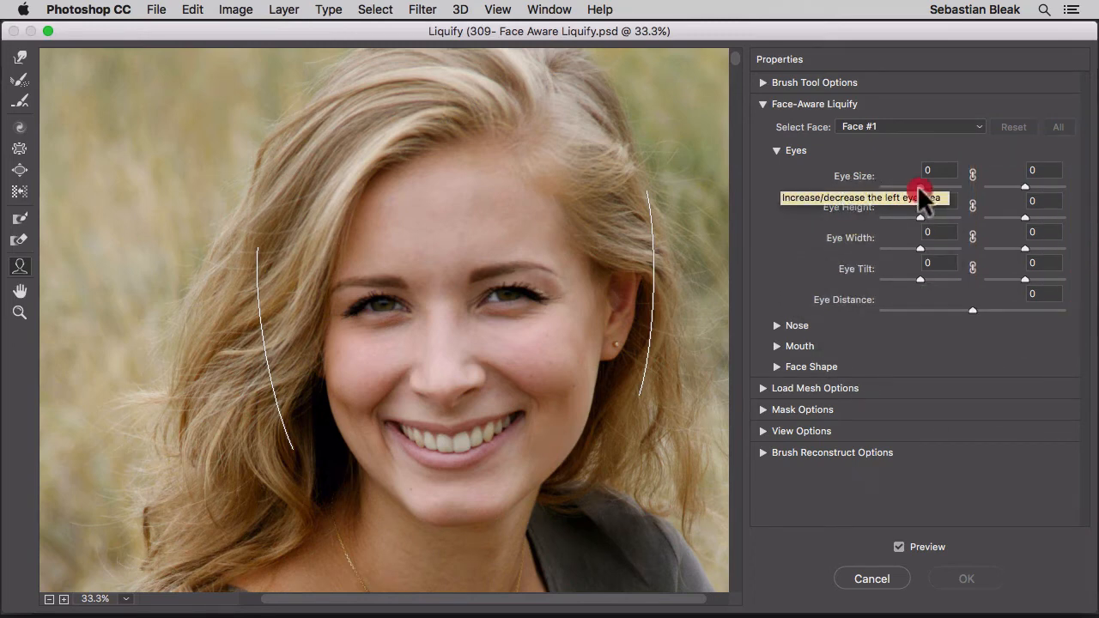
pyautogui.moveTo(917, 185); pyautogui.dragTo(966, 195)
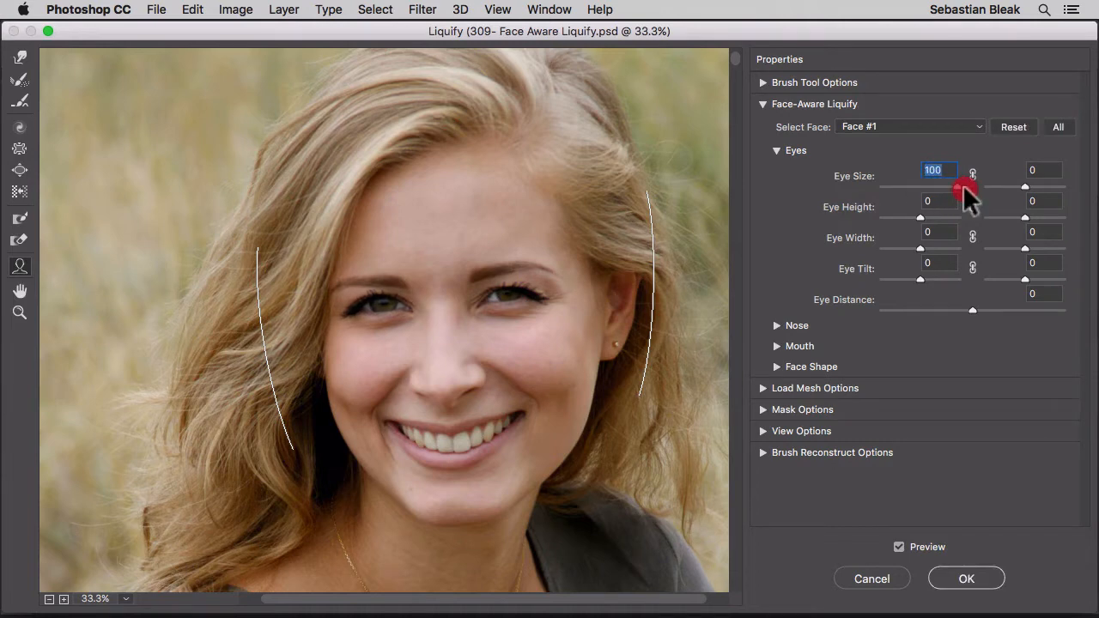
pyautogui.moveTo(963, 187); pyautogui.dragTo(880, 183)
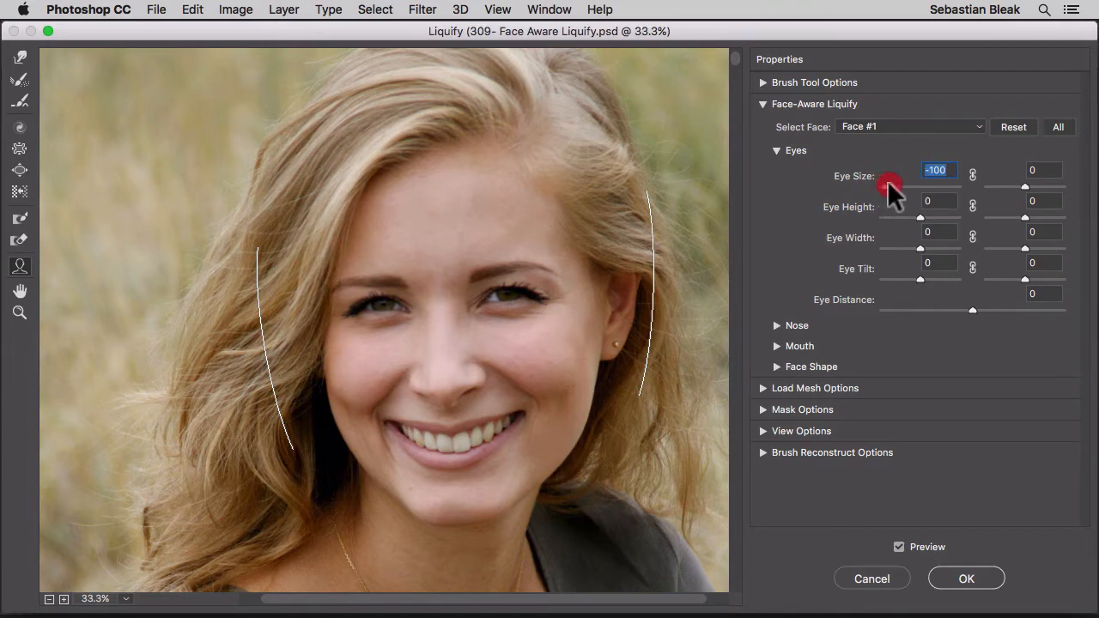
pyautogui.moveTo(933, 183)
pyautogui.mouseDown()
pyautogui.moveTo(951, 185)
pyautogui.moveTo(881, 187)
pyautogui.moveTo(950, 188)
pyautogui.moveTo(881, 189)
pyautogui.moveTo(944, 191)
pyautogui.moveTo(917, 188)
pyautogui.mouseUp()
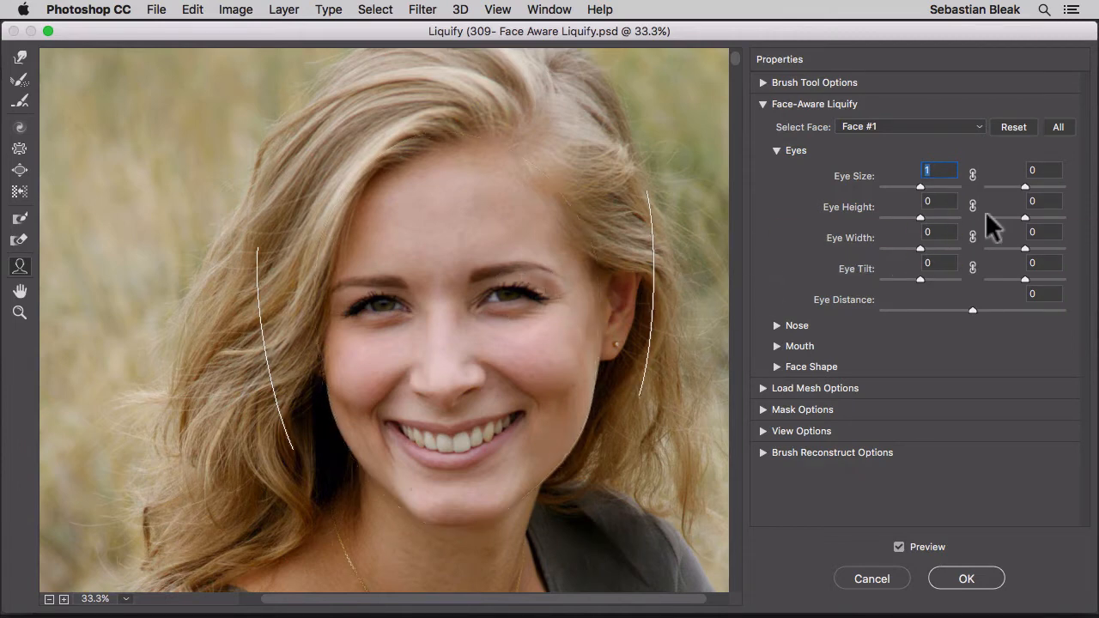
pyautogui.click(1024, 186)
pyautogui.moveTo(1024, 187); pyautogui.dragTo(1071, 194)
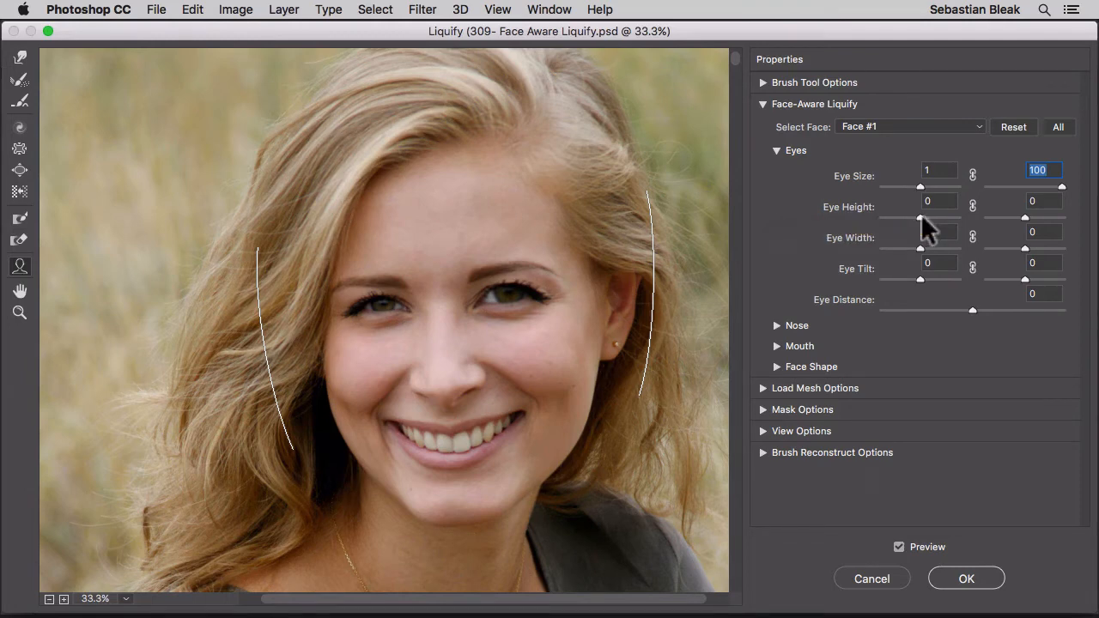
# Set the left eye's height to -8 and its width to -10.
pyautogui.moveTo(917, 214); pyautogui.dragTo(883, 213)
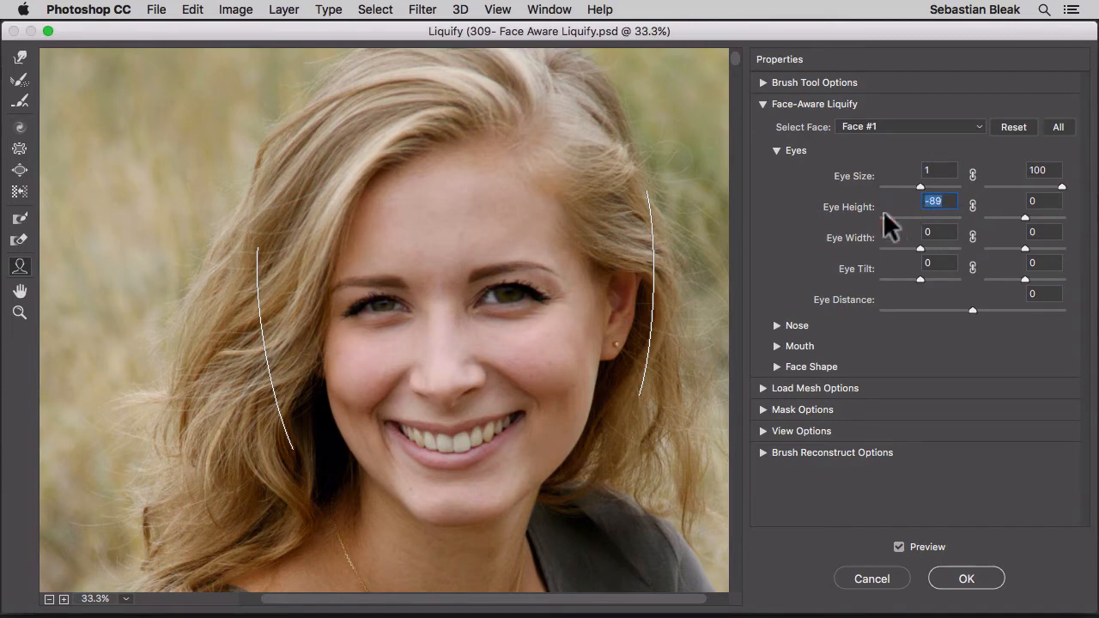
pyautogui.moveTo(904, 217); pyautogui.dragTo(915, 216)
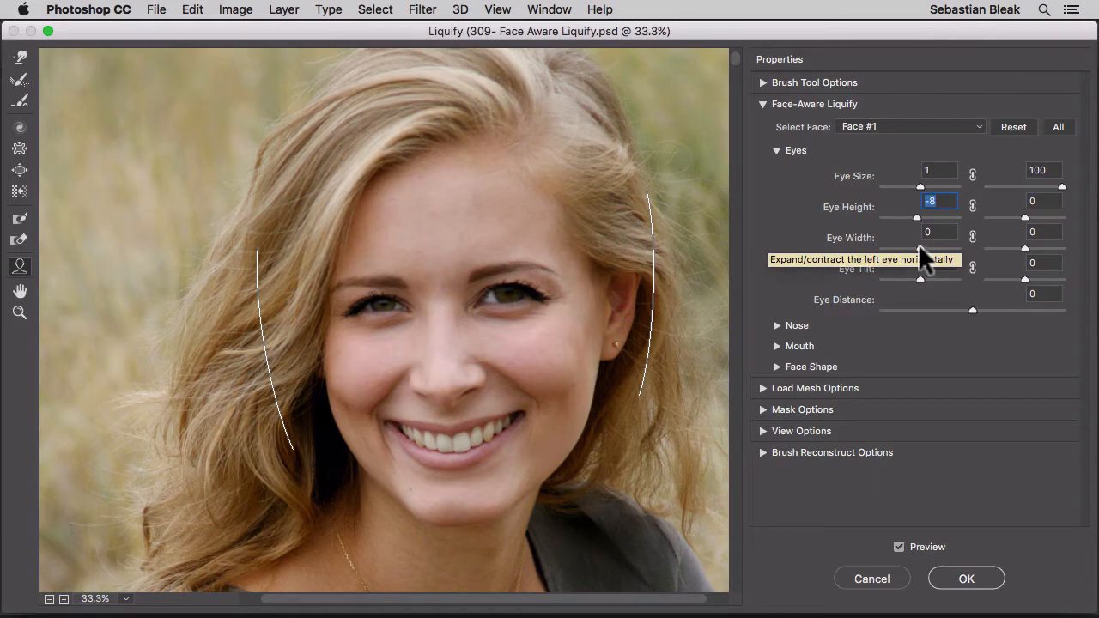
pyautogui.moveTo(919, 247); pyautogui.dragTo(874, 250)
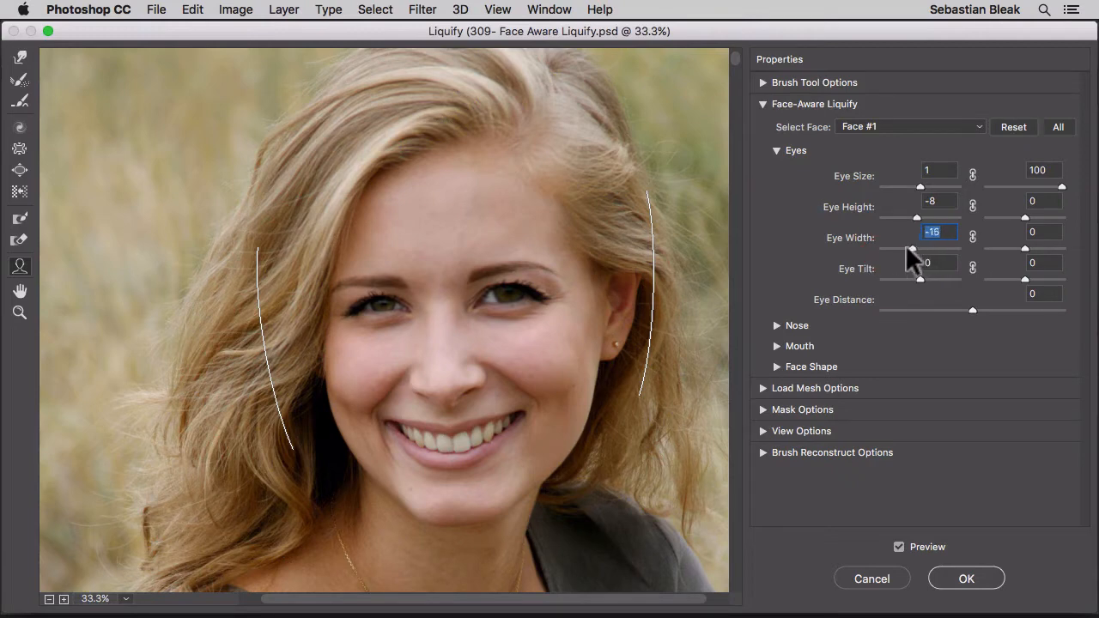
pyautogui.moveTo(905, 244); pyautogui.dragTo(977, 281)
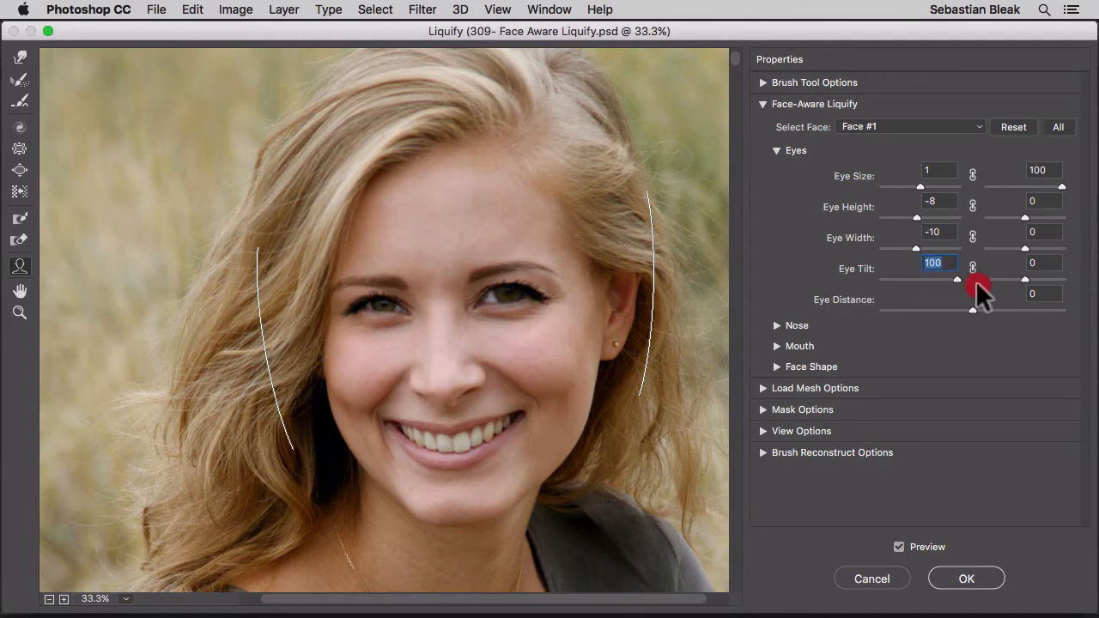
# Try the left eye's tilt at -100, and reset it to 0.
pyautogui.moveTo(976, 280); pyautogui.dragTo(869, 284)
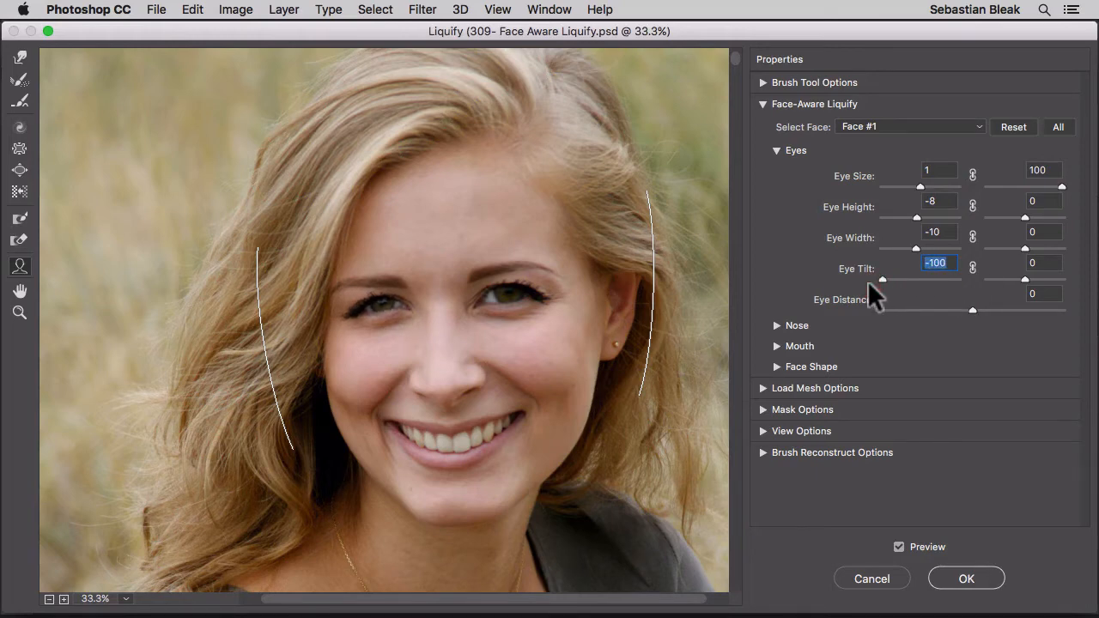
pyautogui.moveTo(868, 283); pyautogui.dragTo(914, 276)
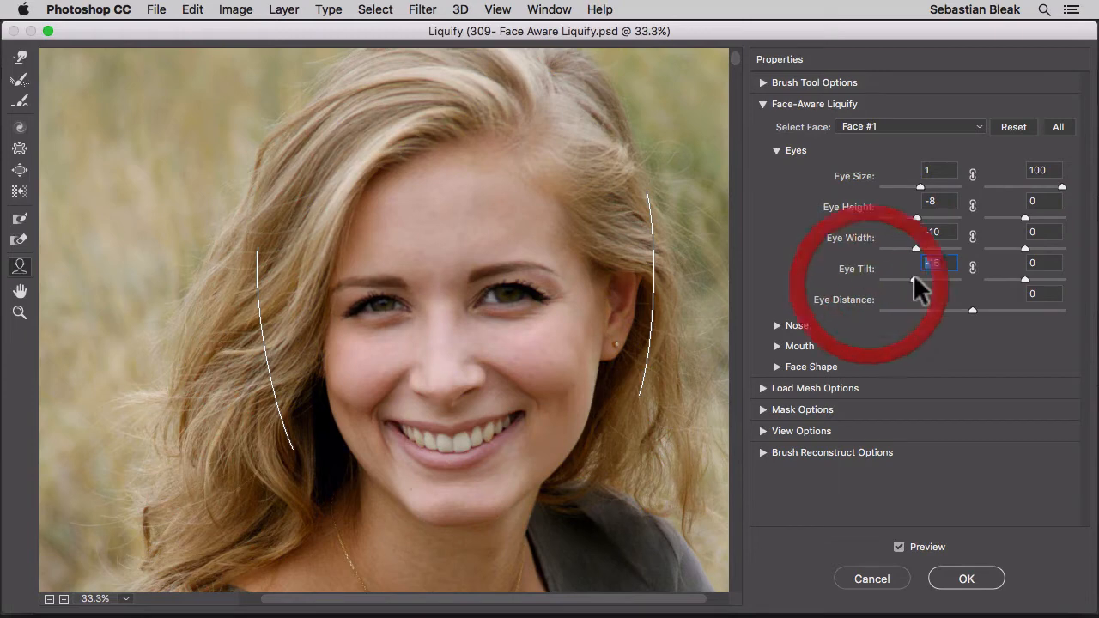
pyautogui.write('0')
pyautogui.press('Tab')
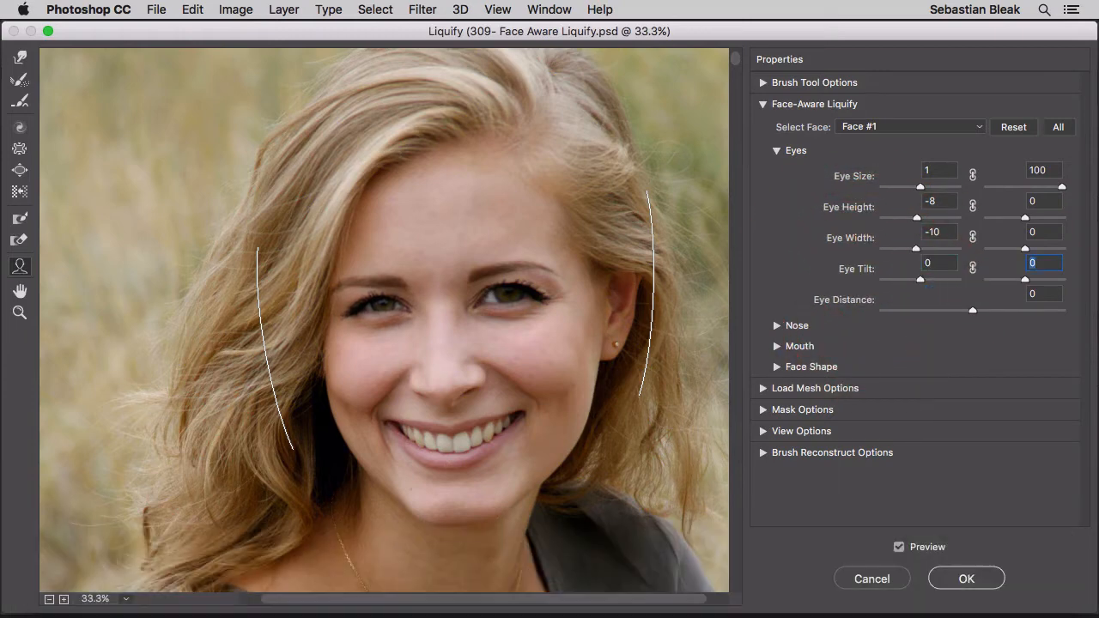
# Set the nose height to -3 and reduce the nose width, with the Eyes and Nose settings collapsed at the end.
pyautogui.click(777, 150)
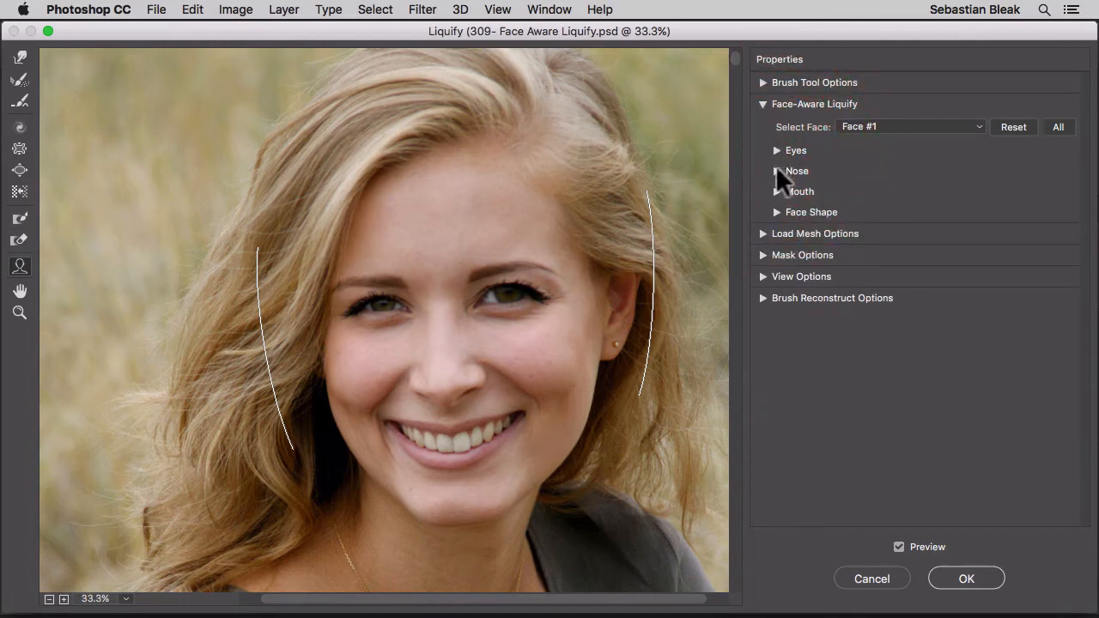
pyautogui.click(776, 171)
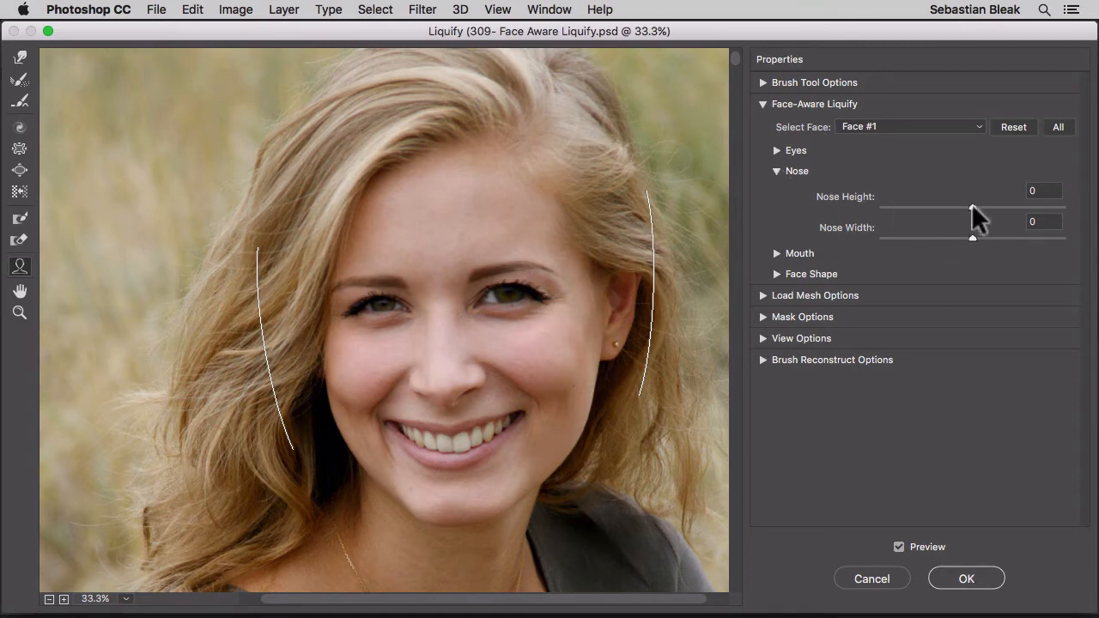
pyautogui.moveTo(971, 207)
pyautogui.mouseDown()
pyautogui.moveTo(1064, 209)
pyautogui.moveTo(1078, 219)
pyautogui.moveTo(859, 194)
pyautogui.moveTo(862, 204)
pyautogui.moveTo(987, 210)
pyautogui.moveTo(883, 212)
pyautogui.moveTo(968, 220)
pyautogui.mouseUp()
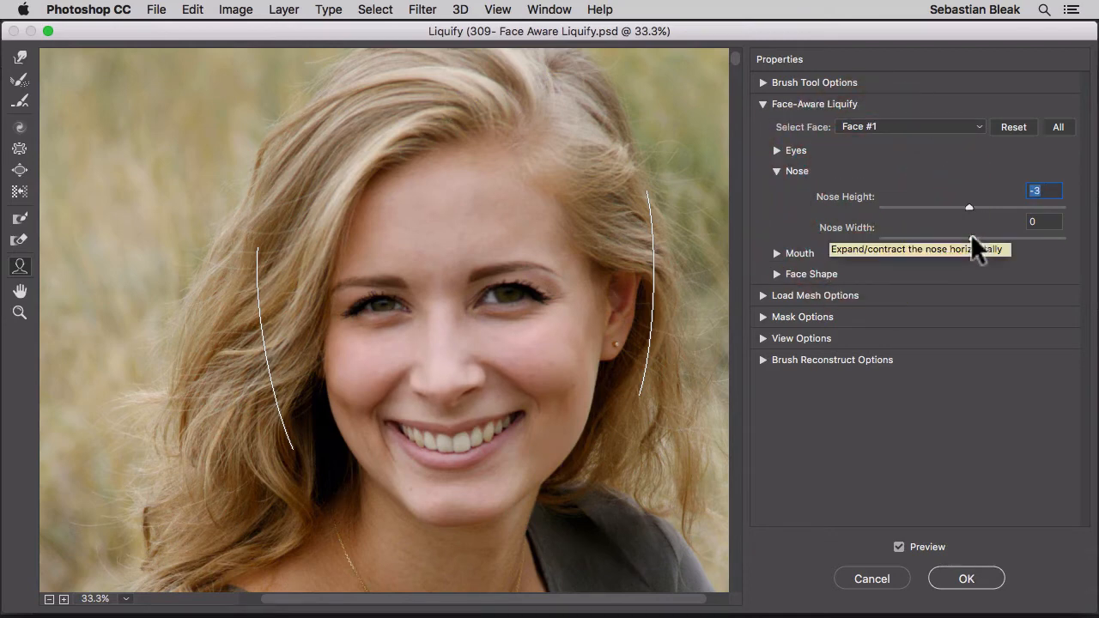
pyautogui.moveTo(972, 239)
pyautogui.mouseDown()
pyautogui.moveTo(1083, 243)
pyautogui.moveTo(869, 237)
pyautogui.moveTo(946, 238)
pyautogui.mouseUp()
pyautogui.click(868, 228)
pyautogui.click(775, 170)
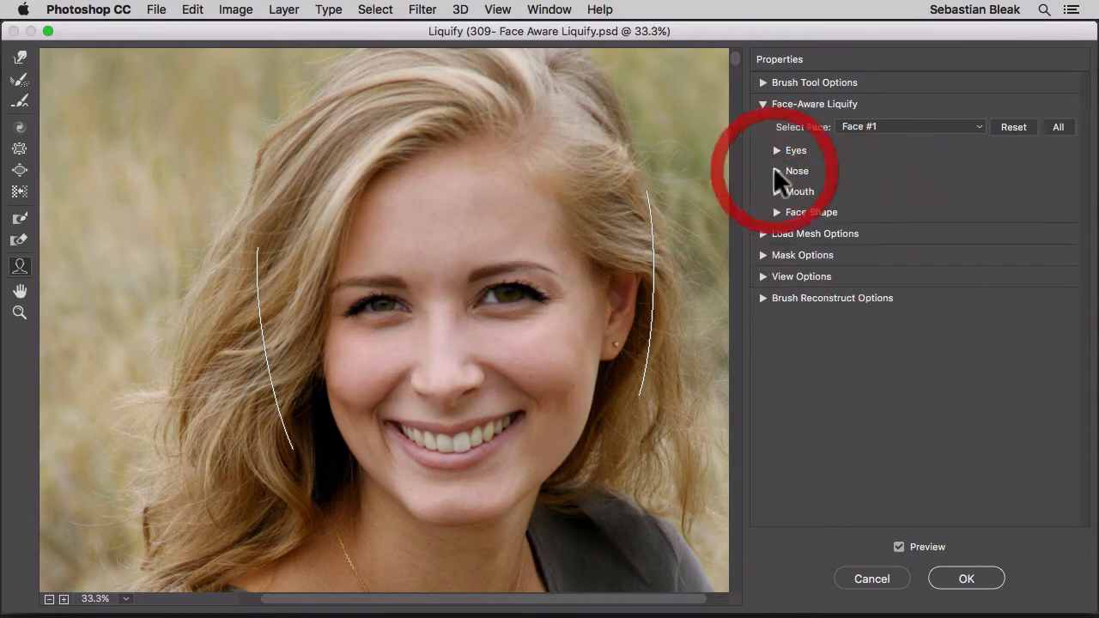
# Set the mouth's Smile value to -17 after trying it at -100.
pyautogui.click(777, 192)
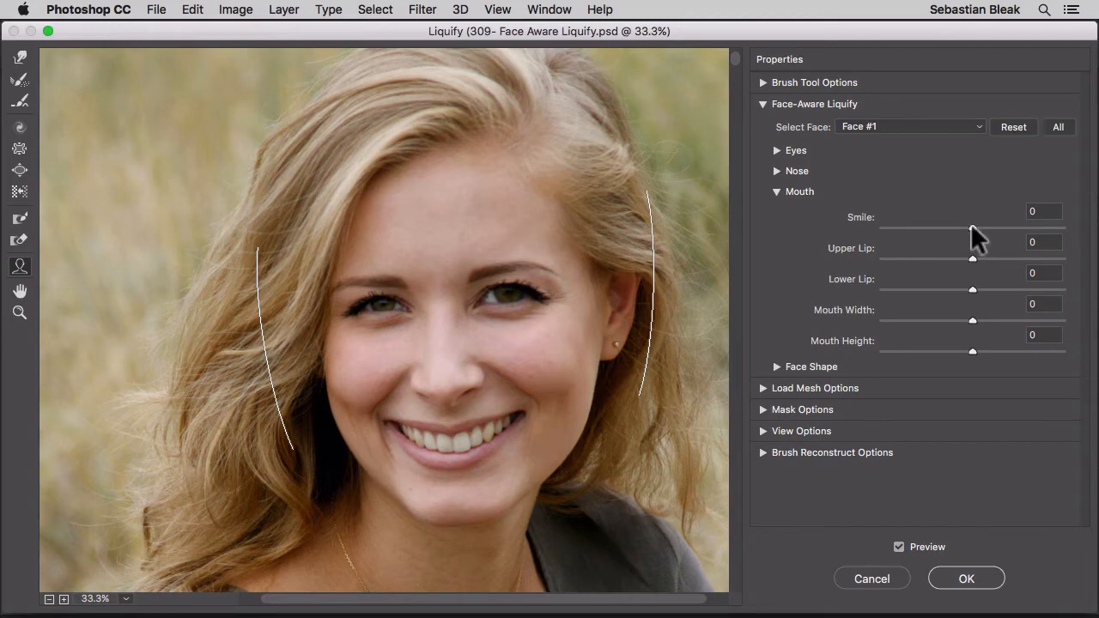
pyautogui.moveTo(970, 224); pyautogui.dragTo(860, 230)
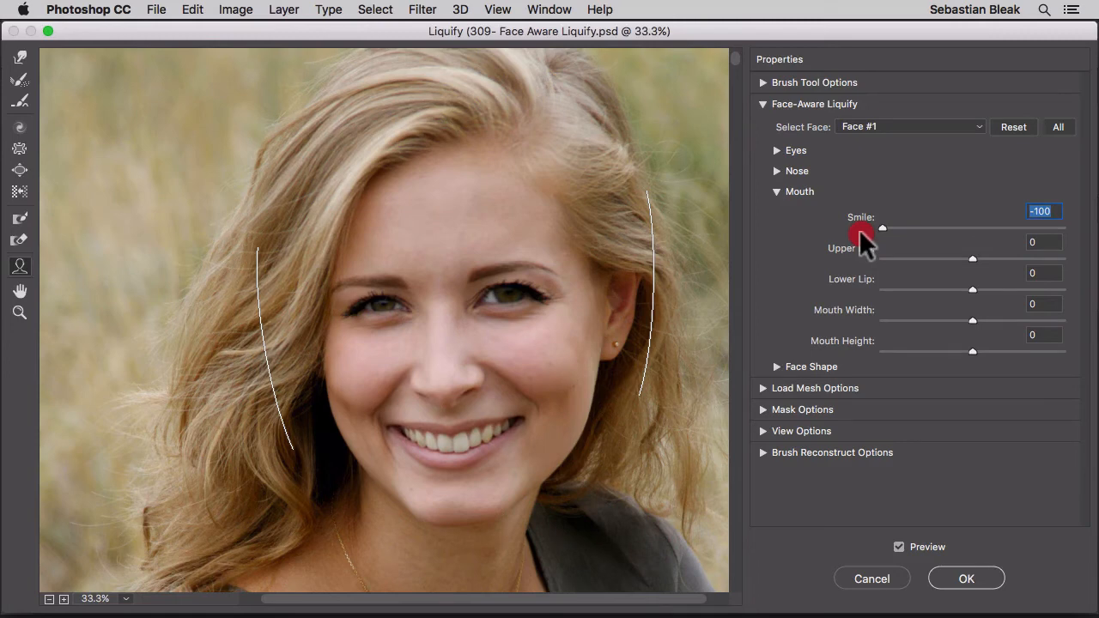
pyautogui.moveTo(860, 229); pyautogui.dragTo(957, 240)
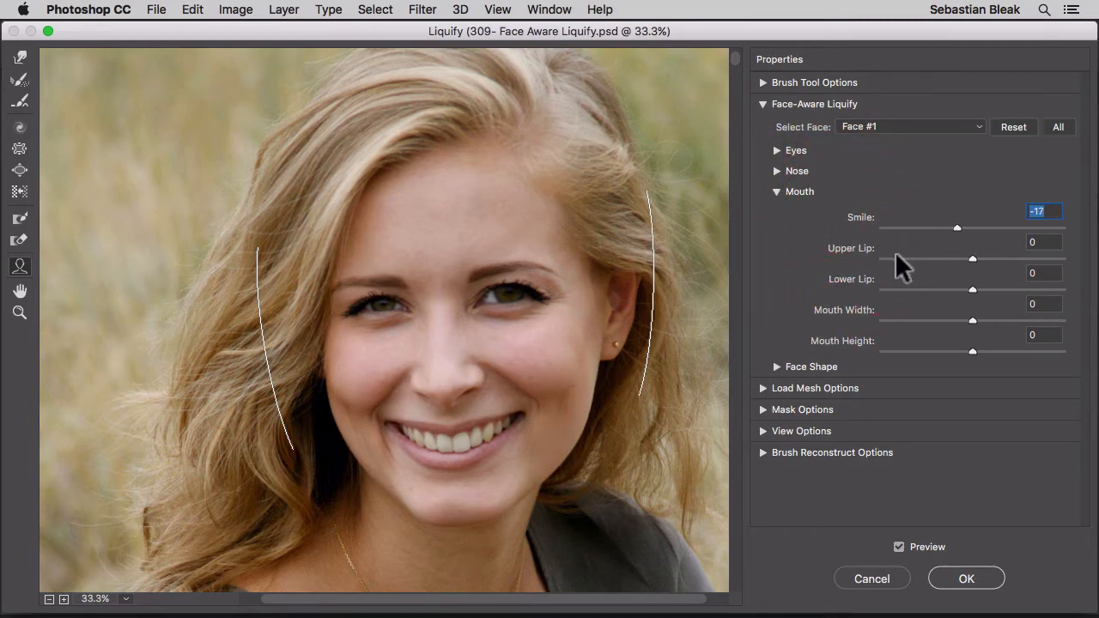
# Set the mouth's Upper Lip to 100 and Lower Lip to -100.
pyautogui.moveTo(972, 258); pyautogui.dragTo(1073, 263)
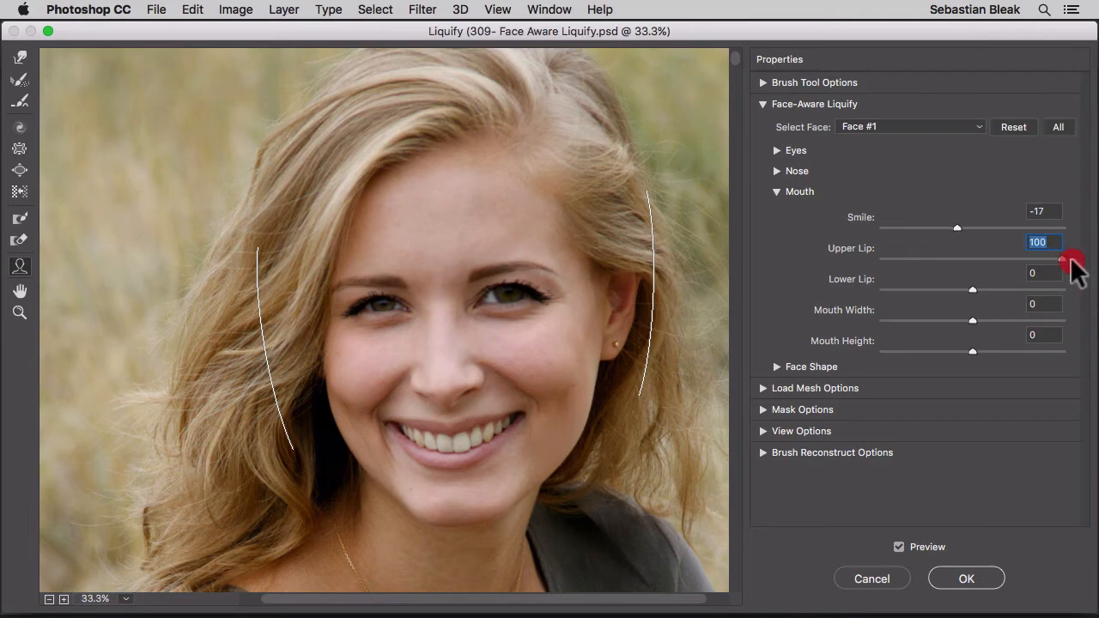
pyautogui.moveTo(1074, 263)
pyautogui.mouseDown()
pyautogui.moveTo(869, 257)
pyautogui.moveTo(1073, 262)
pyautogui.mouseUp()
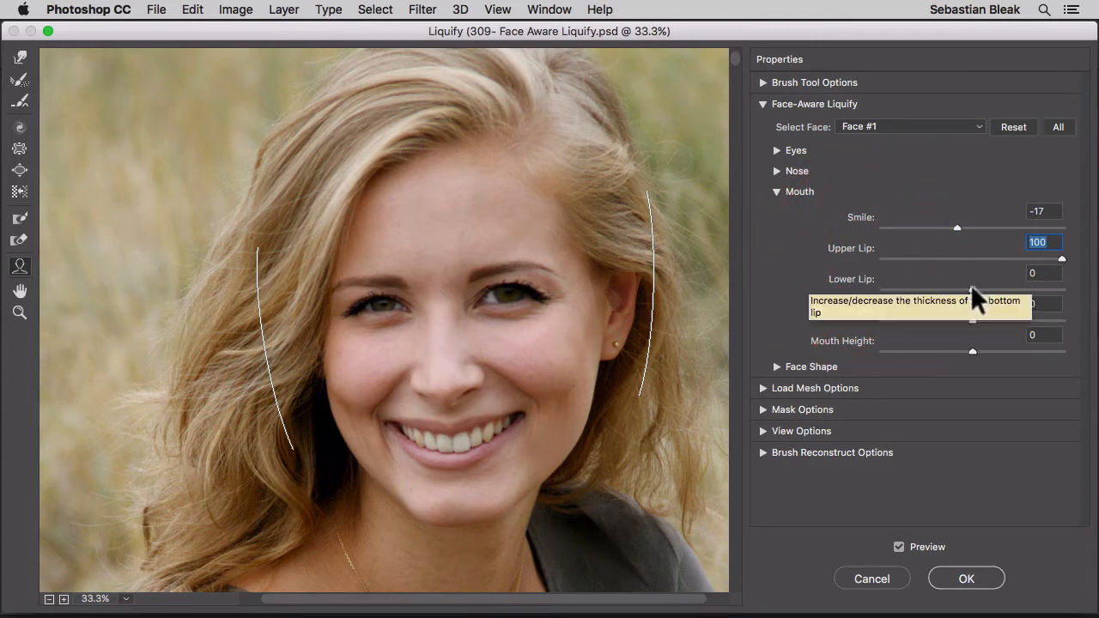
pyautogui.moveTo(973, 289); pyautogui.dragTo(1084, 290)
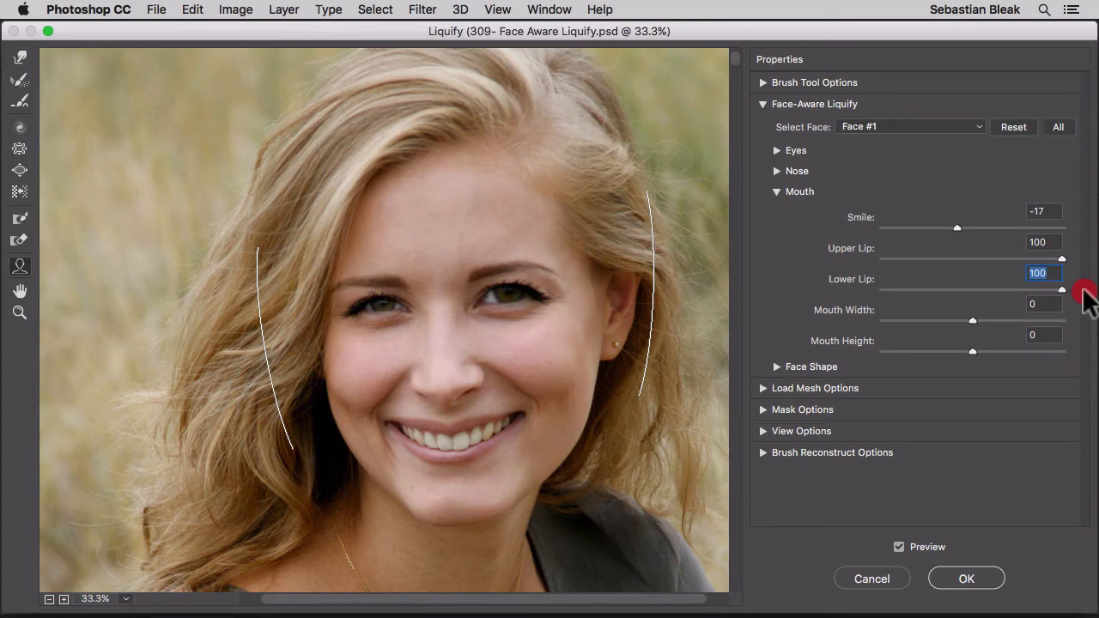
pyautogui.moveTo(1083, 290); pyautogui.dragTo(874, 289)
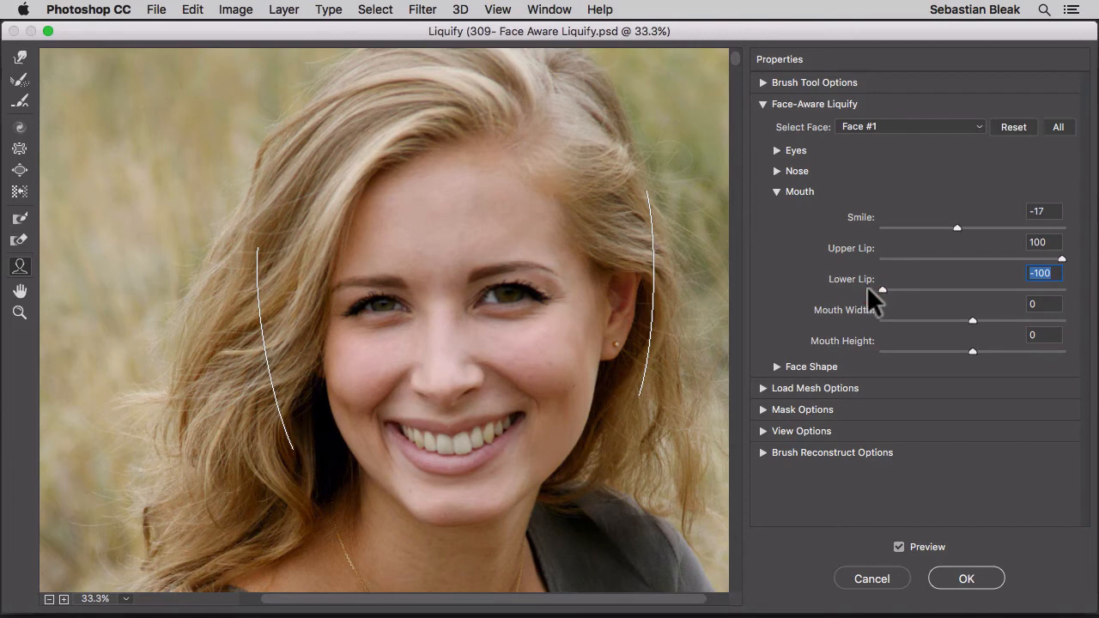
# Set the mouth's Lower Lip to -37, Mouth Width to -23 and Mouth Height to -3, and collapse the Mouth settings.
pyautogui.moveTo(867, 286); pyautogui.dragTo(937, 286)
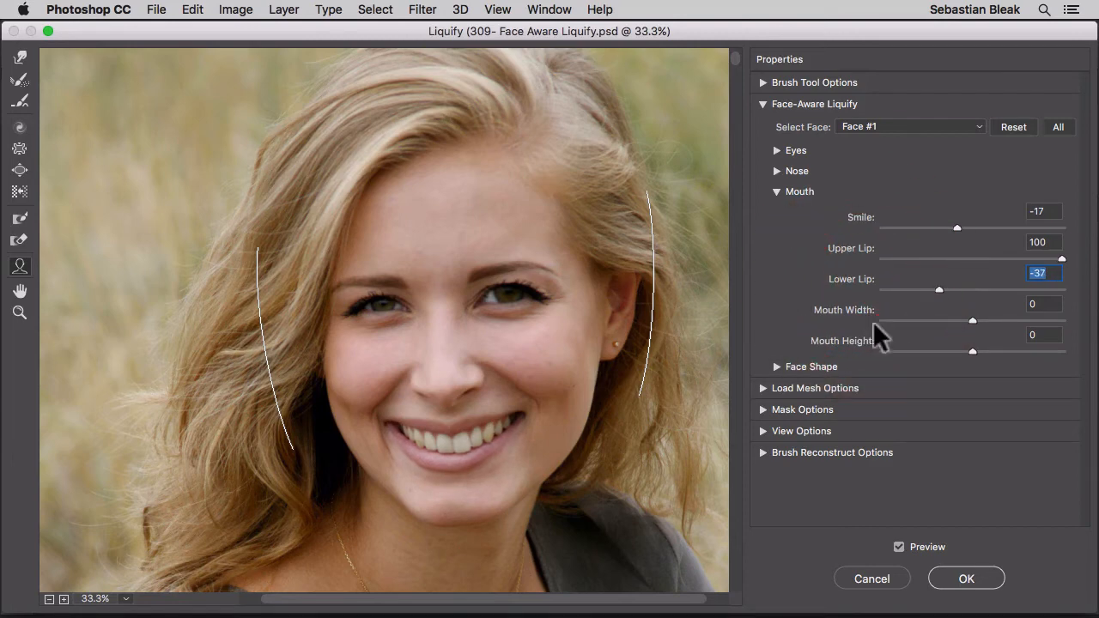
pyautogui.click(973, 321)
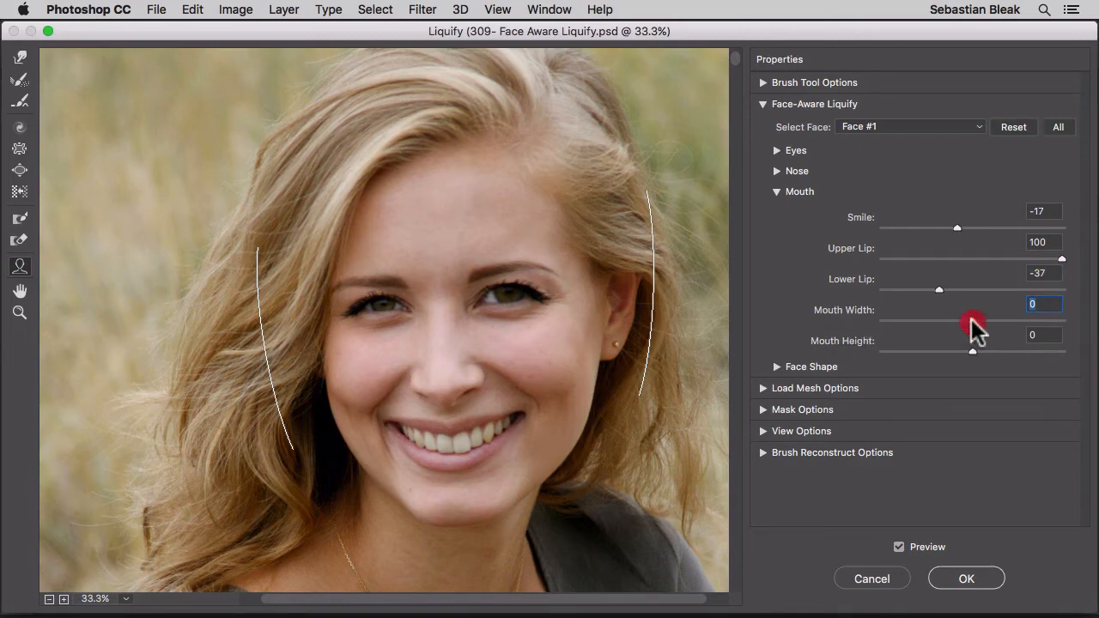
pyautogui.moveTo(972, 321); pyautogui.dragTo(968, 359)
pyautogui.click(776, 193)
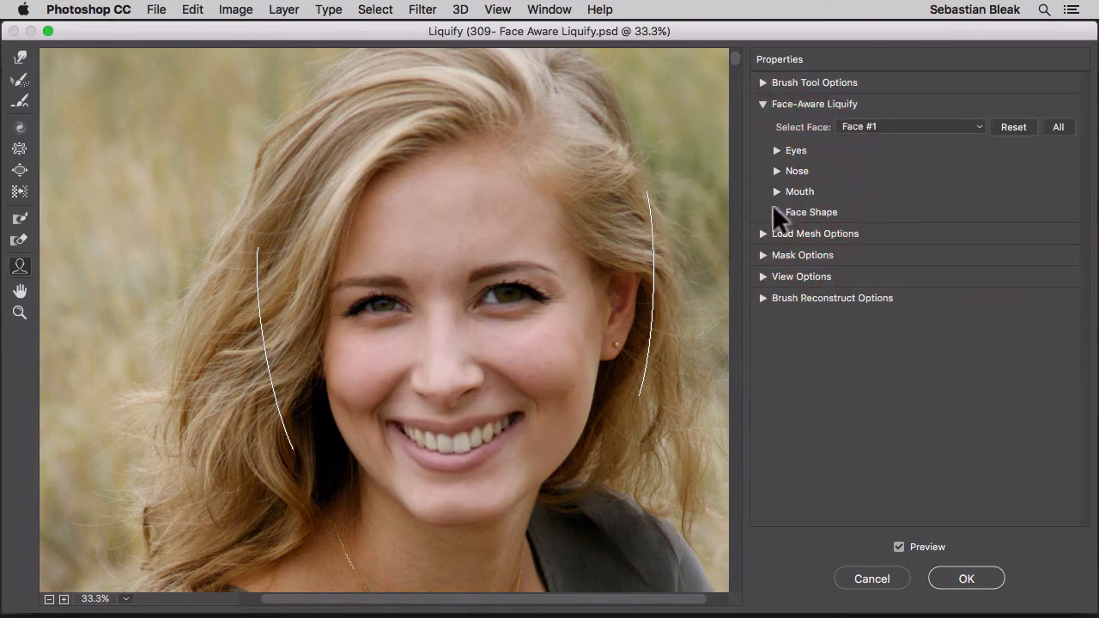
# Set the Forehead value of the Face Shape to -21 after trying it at 100.
pyautogui.click(773, 207)
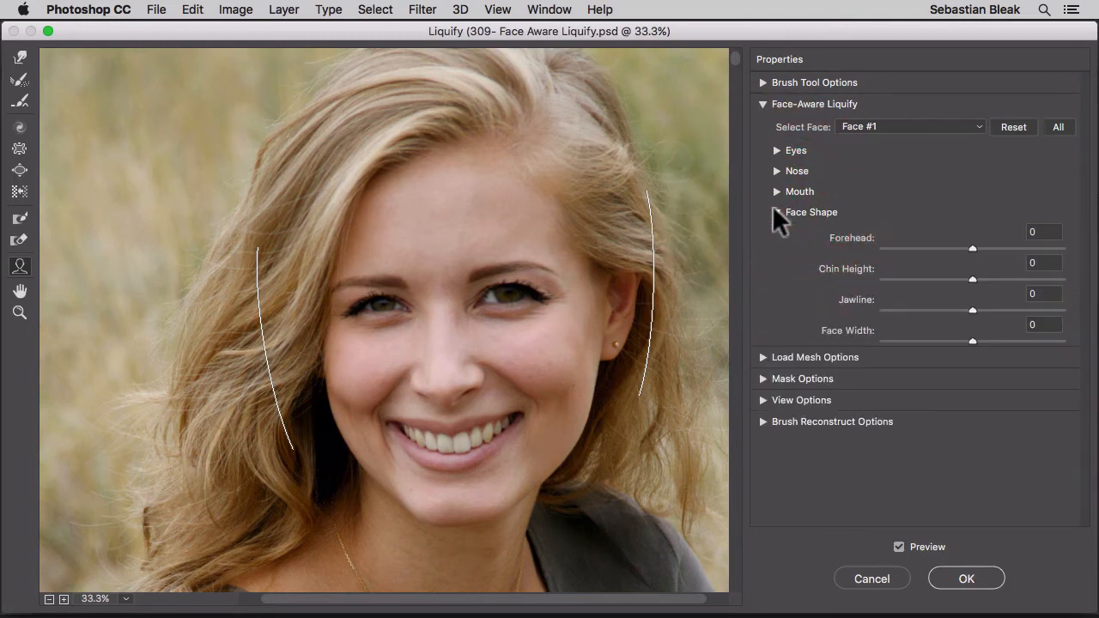
pyautogui.click(972, 248)
pyautogui.moveTo(972, 248); pyautogui.dragTo(1075, 261)
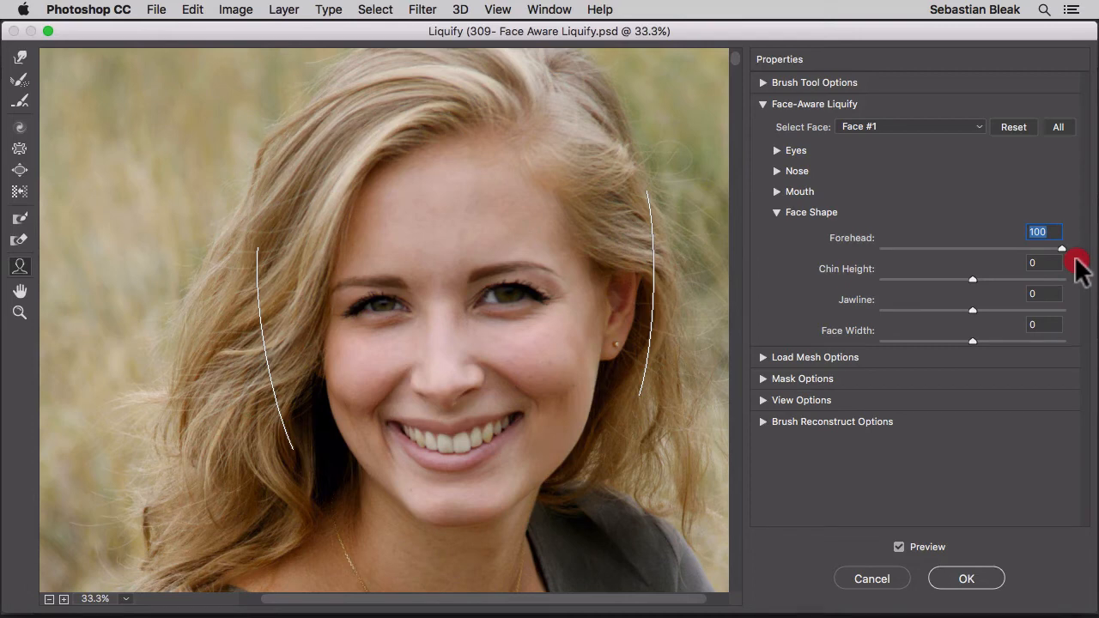
pyautogui.moveTo(1075, 262); pyautogui.dragTo(952, 236)
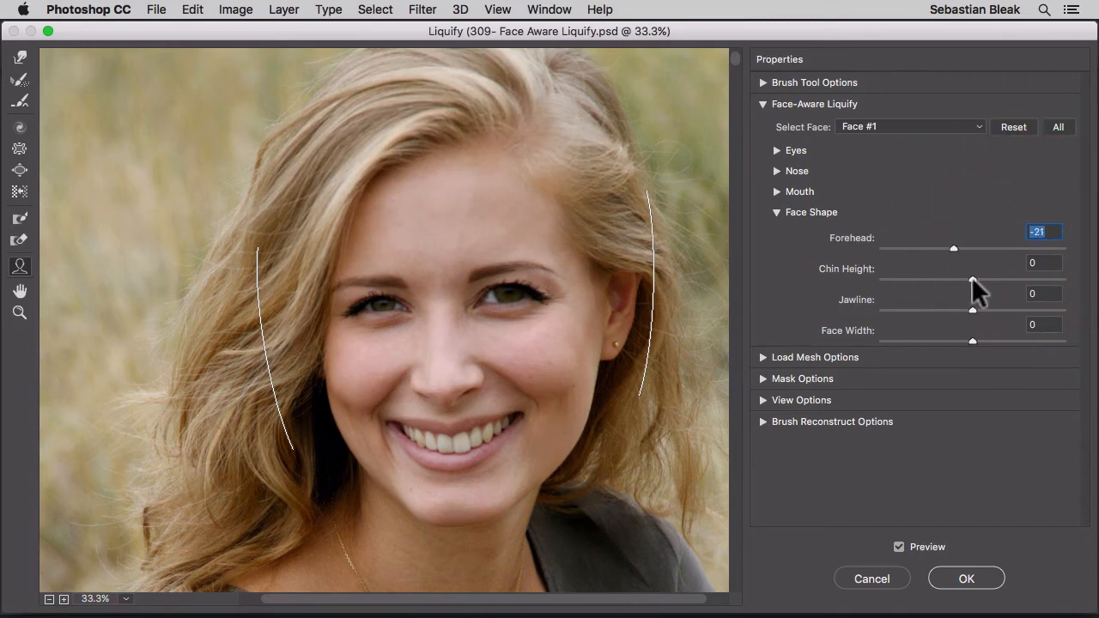
# Set the face's Chin Height to -29 and Jawline to -39, trying the extreme values of each first.
pyautogui.moveTo(971, 277); pyautogui.dragTo(882, 282)
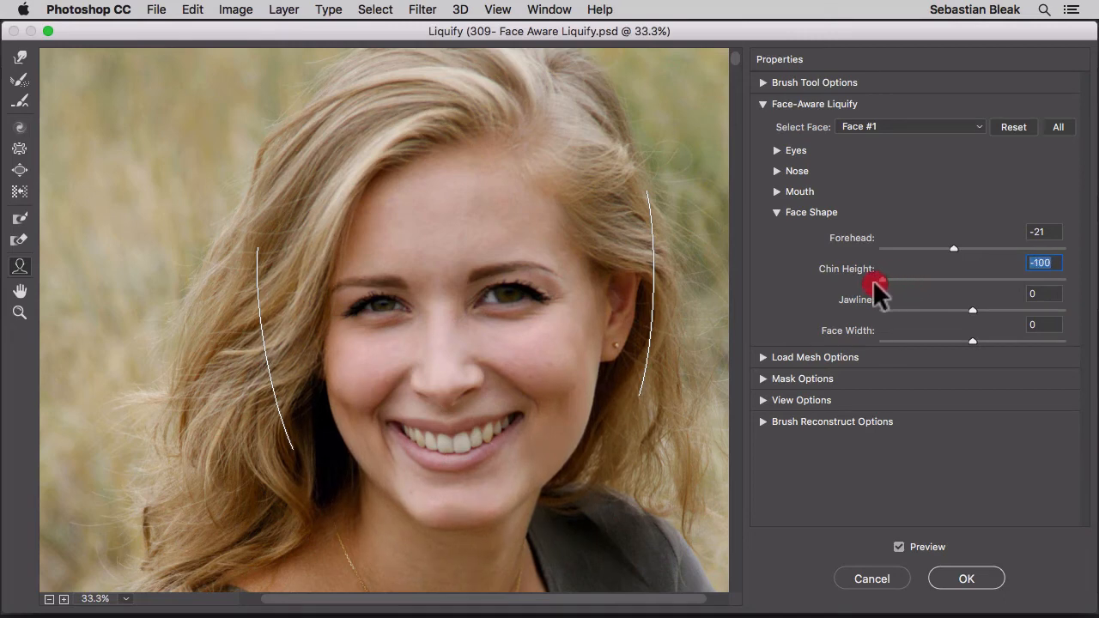
pyautogui.moveTo(873, 280); pyautogui.dragTo(1070, 315)
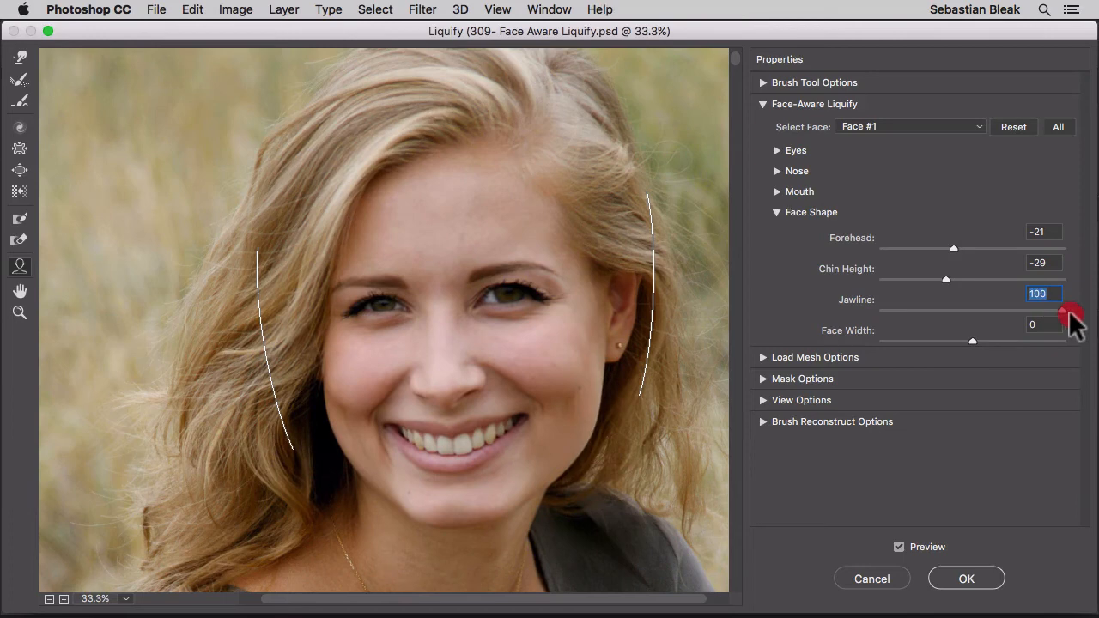
pyautogui.moveTo(1069, 312); pyautogui.dragTo(882, 317)
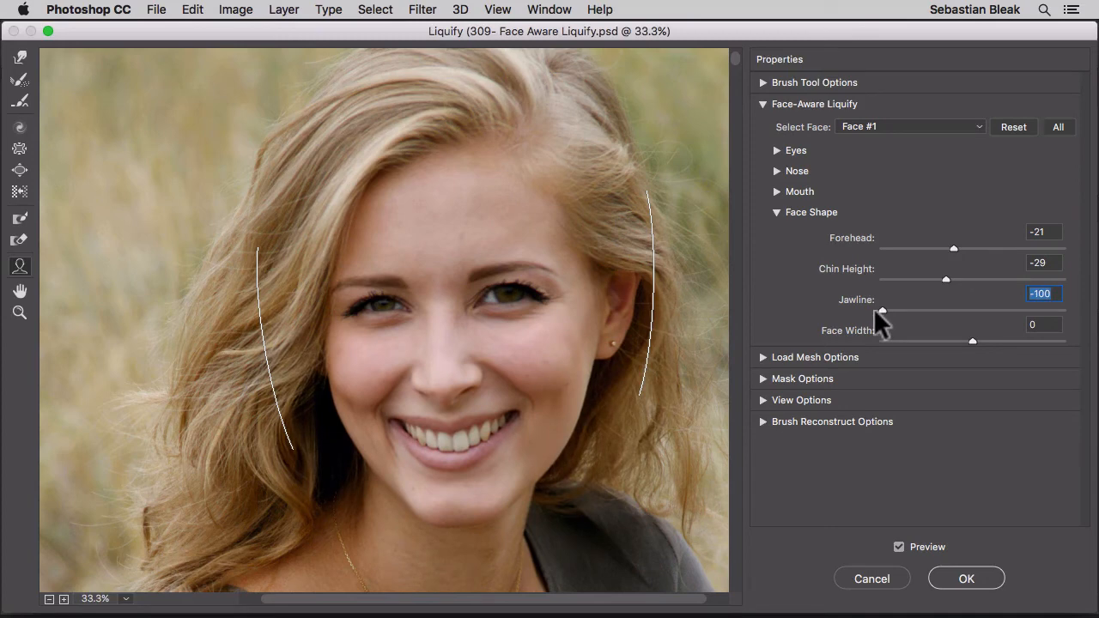
pyautogui.moveTo(882, 311); pyautogui.dragTo(936, 311)
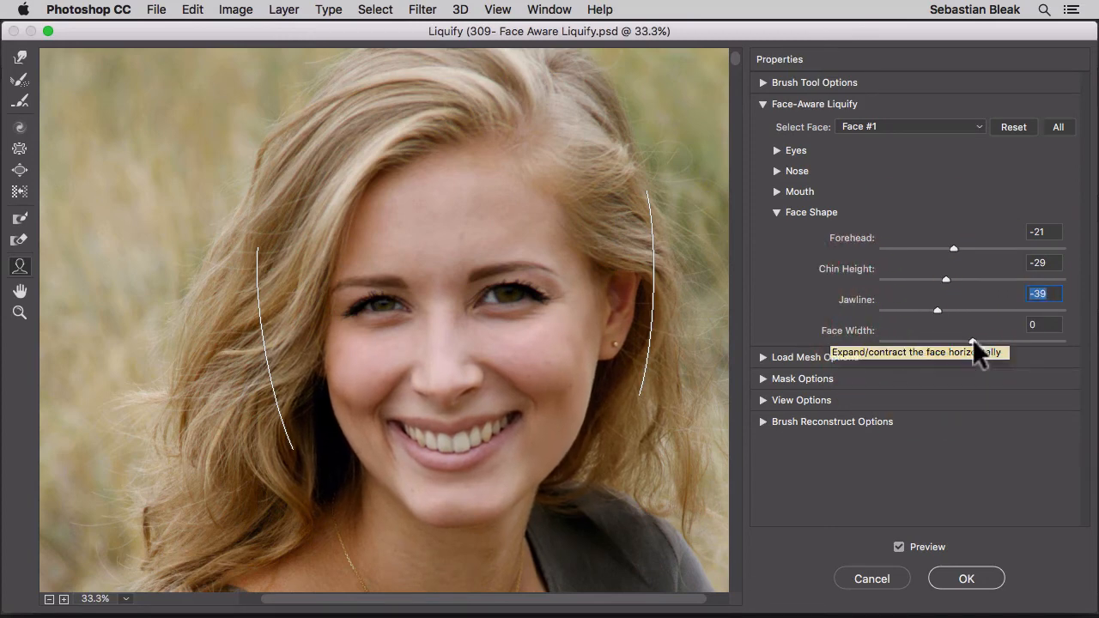
# Set the Face Width to -45 and apply the Liquify filter.
pyautogui.moveTo(972, 338)
pyautogui.mouseDown()
pyautogui.moveTo(1080, 337)
pyautogui.moveTo(859, 340)
pyautogui.moveTo(930, 337)
pyautogui.mouseUp()
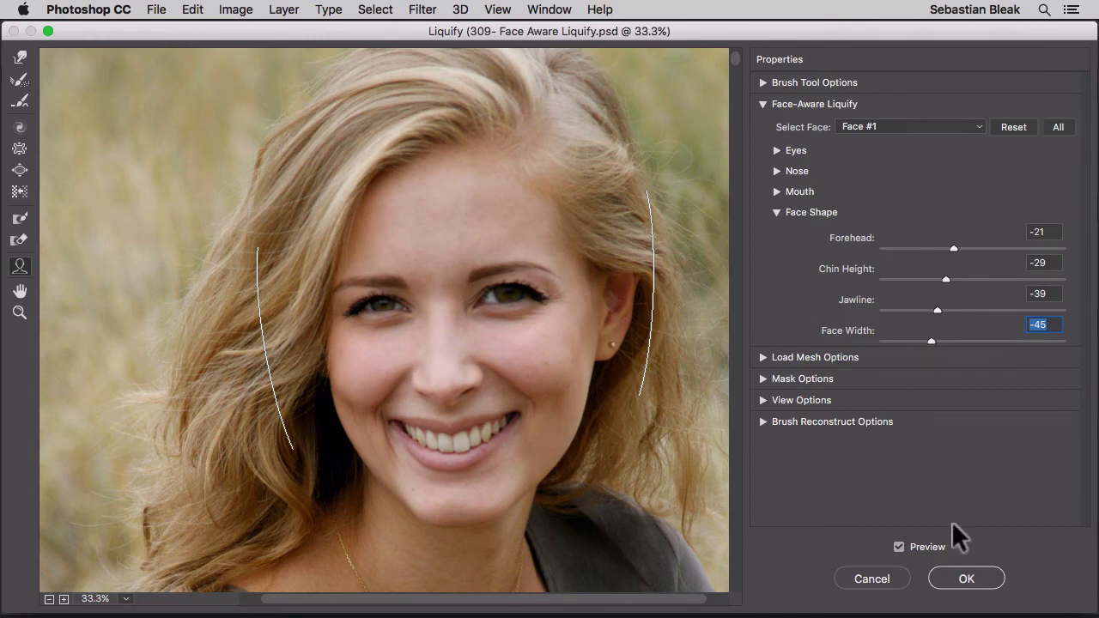
pyautogui.click(958, 581)
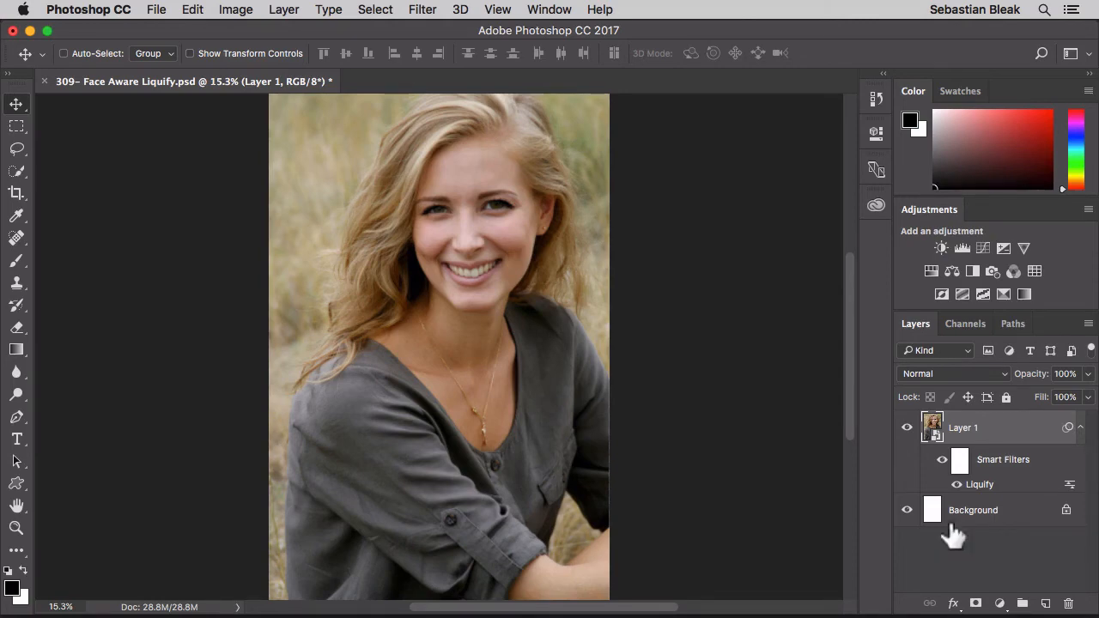
# Switch the smart filters of Layer 1 off and on twice to compare the portrait before and after Liquify.
pyautogui.click(941, 460)
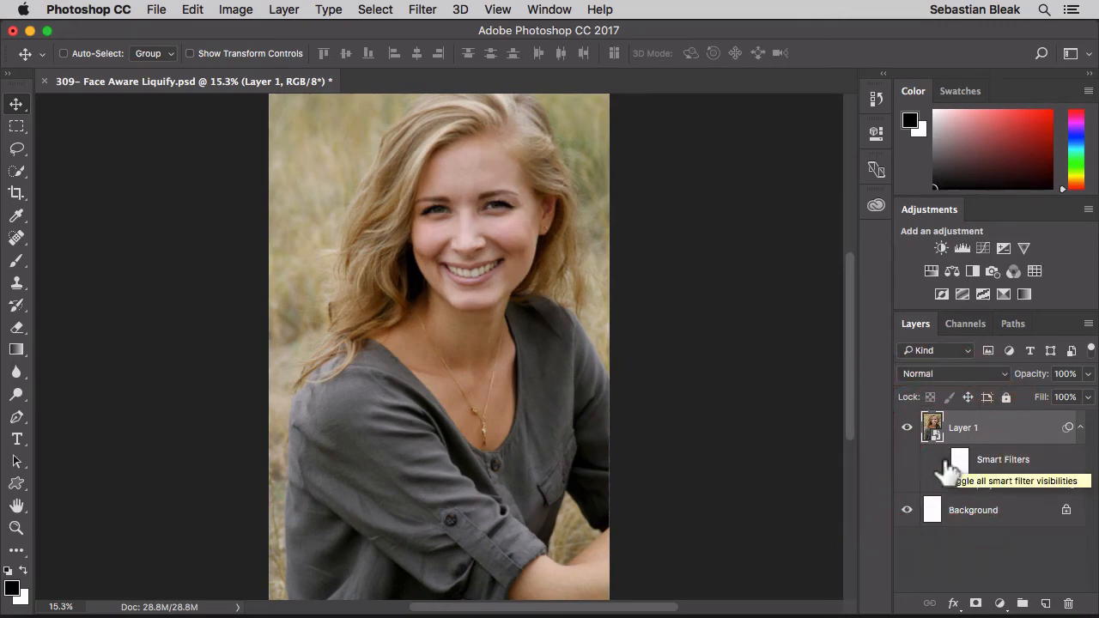
pyautogui.click(943, 461)
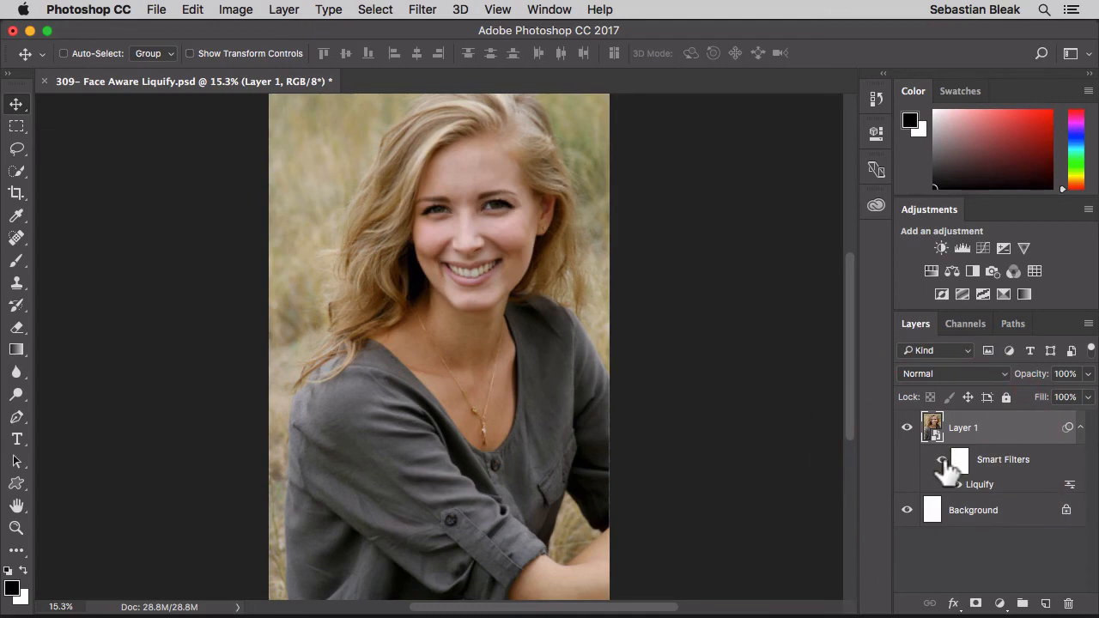
pyautogui.click(944, 461)
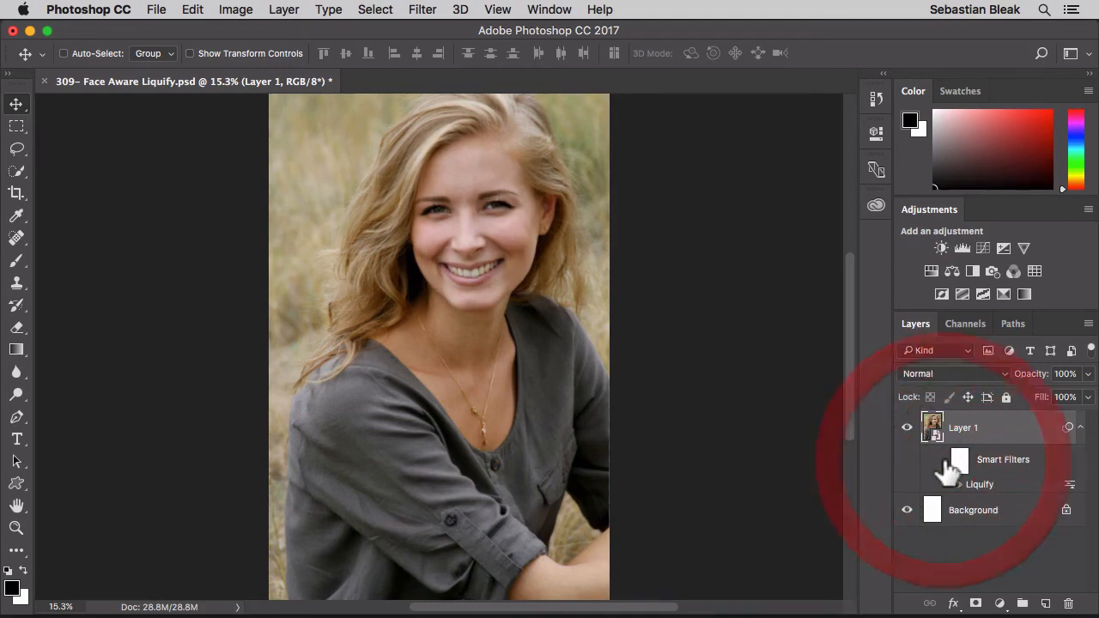
pyautogui.click(944, 461)
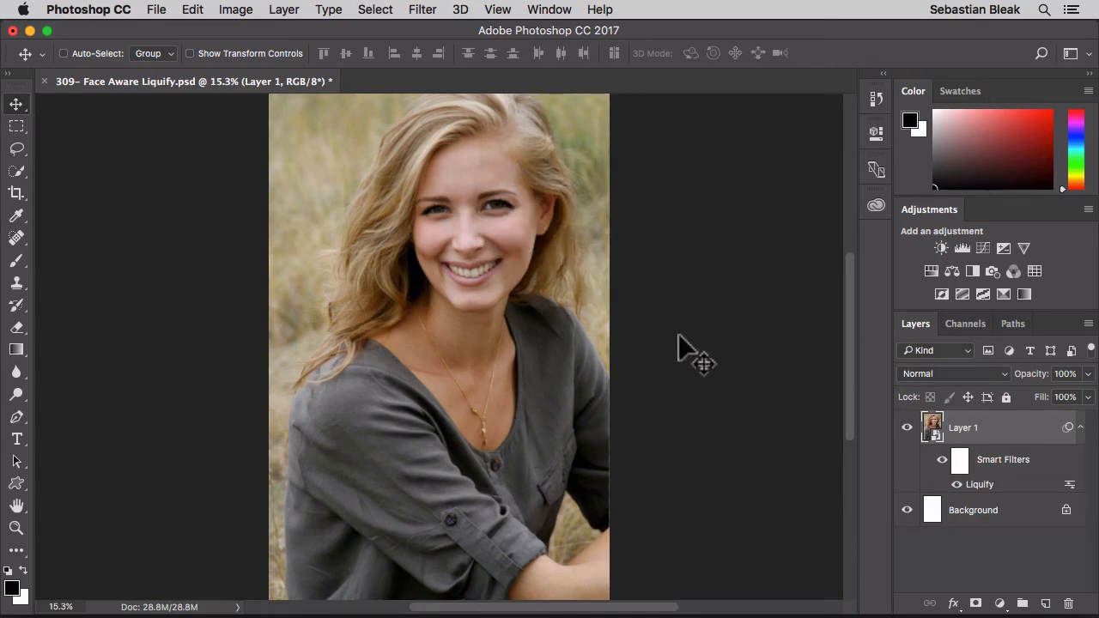
# Reopen the Liquify smart filter of Layer 1 for editing and collapse the Face-Aware Liquify settings.
pyautogui.doubleClick(982, 483)
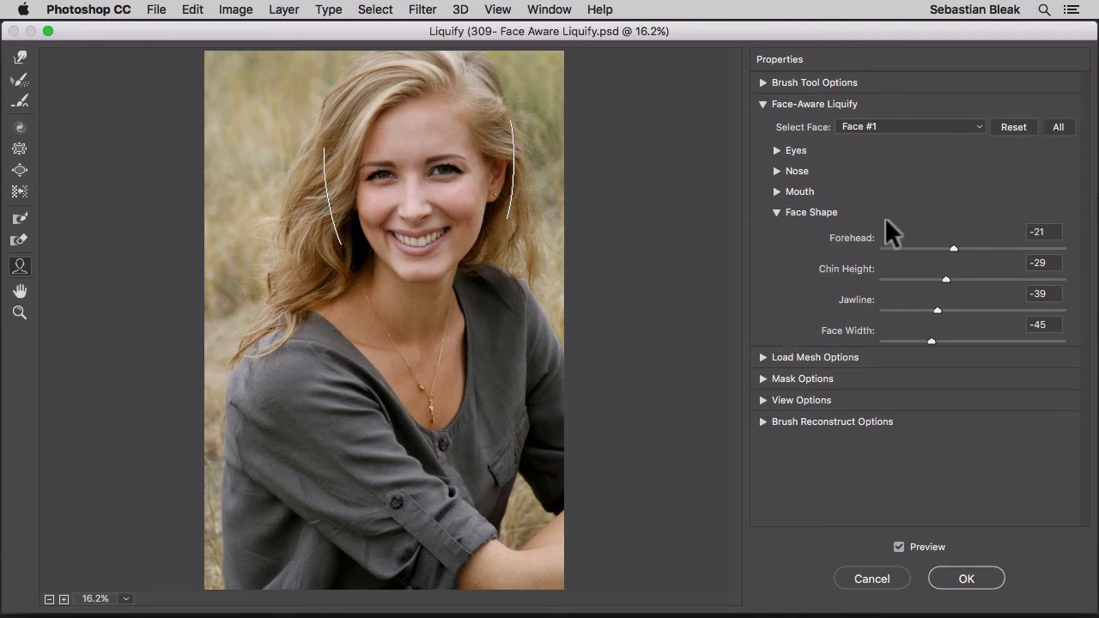
pyautogui.click(760, 101)
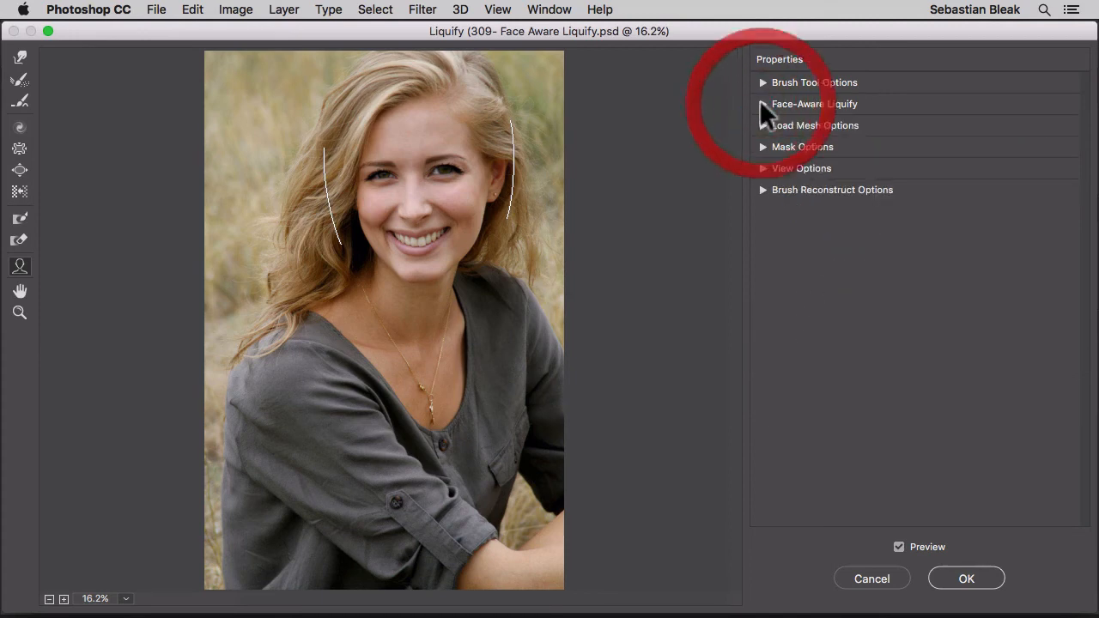
pyautogui.press('super+equal')
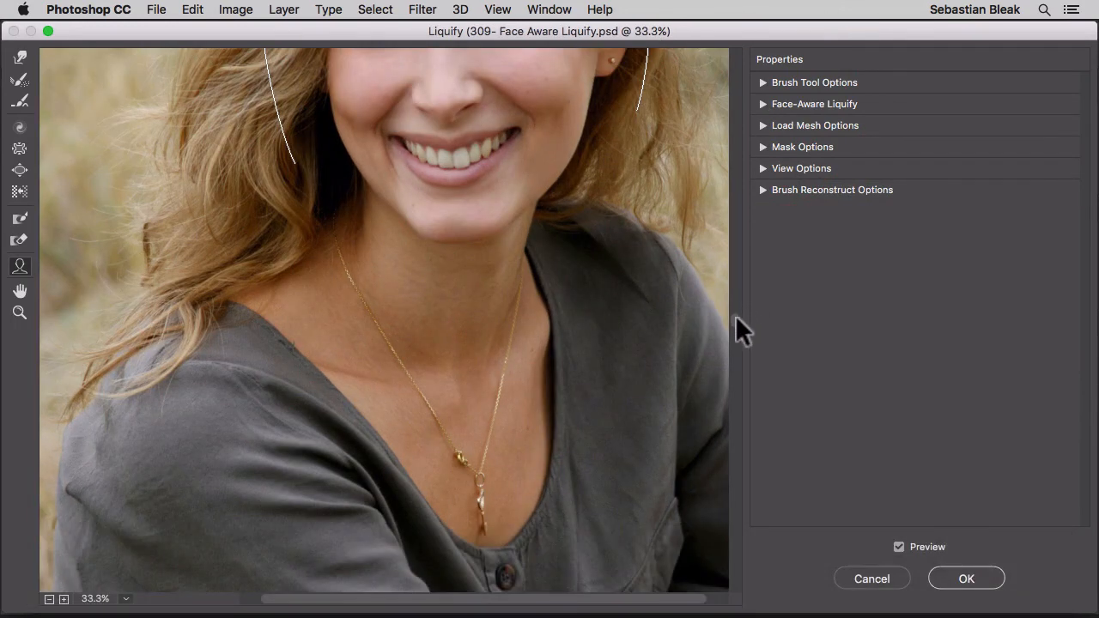
pyautogui.moveTo(735, 315); pyautogui.dragTo(725, 48)
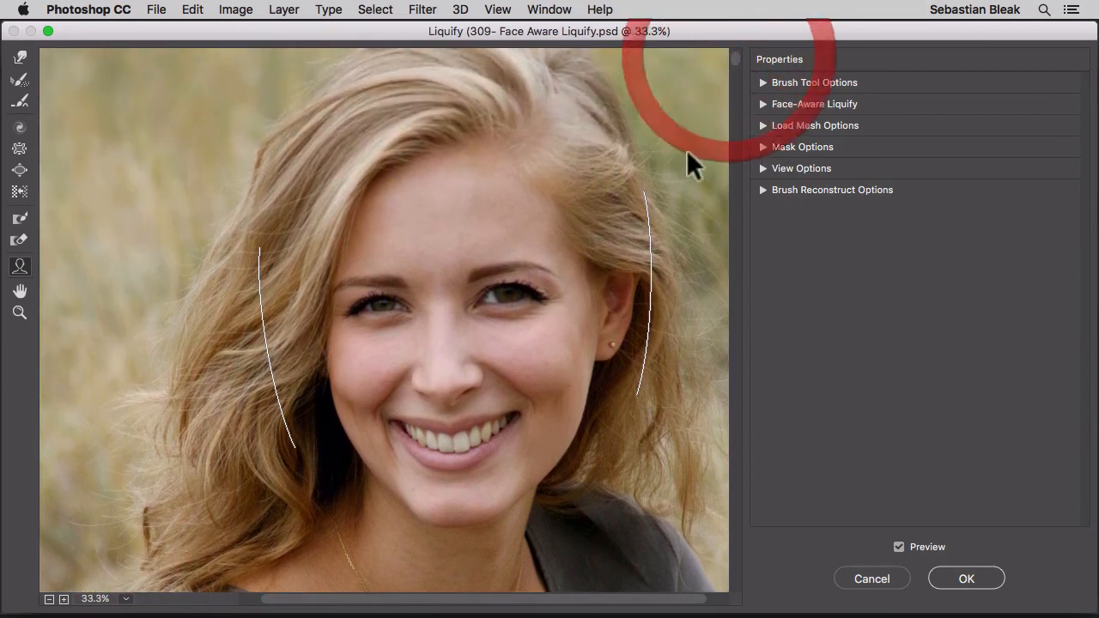
# Reshape the face with its on-image outline handles to Forehead -61, Face Width -68 and Chin Height 55.
pyautogui.moveTo(468, 302)
pyautogui.moveTo(493, 190)
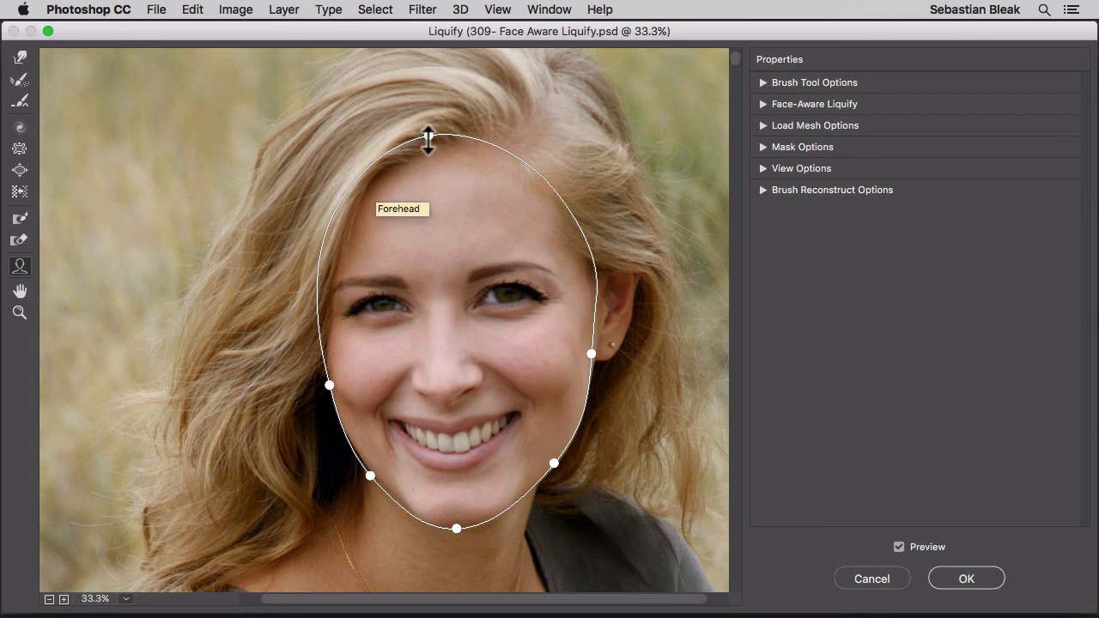
pyautogui.moveTo(427, 140)
pyautogui.mouseDown()
pyautogui.moveTo(427, 233)
pyautogui.moveTo(420, 91)
pyautogui.moveTo(417, 227)
pyautogui.moveTo(410, 115)
pyautogui.moveTo(409, 192)
pyautogui.moveTo(408, 152)
pyautogui.mouseUp()
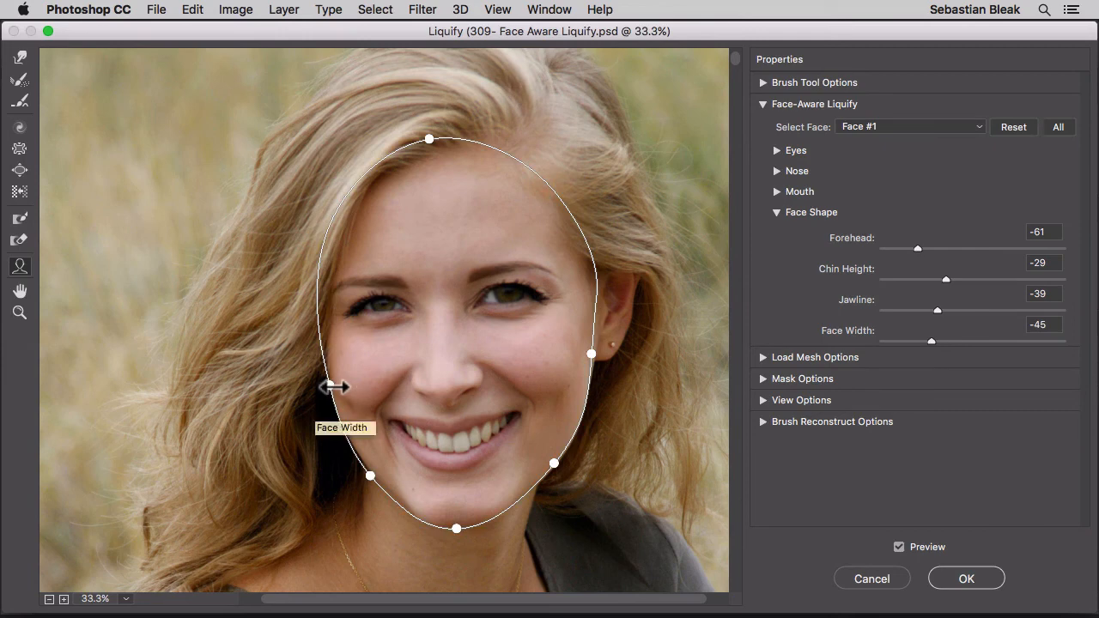
pyautogui.moveTo(334, 387)
pyautogui.mouseDown()
pyautogui.moveTo(274, 376)
pyautogui.moveTo(373, 375)
pyautogui.moveTo(334, 375)
pyautogui.mouseUp()
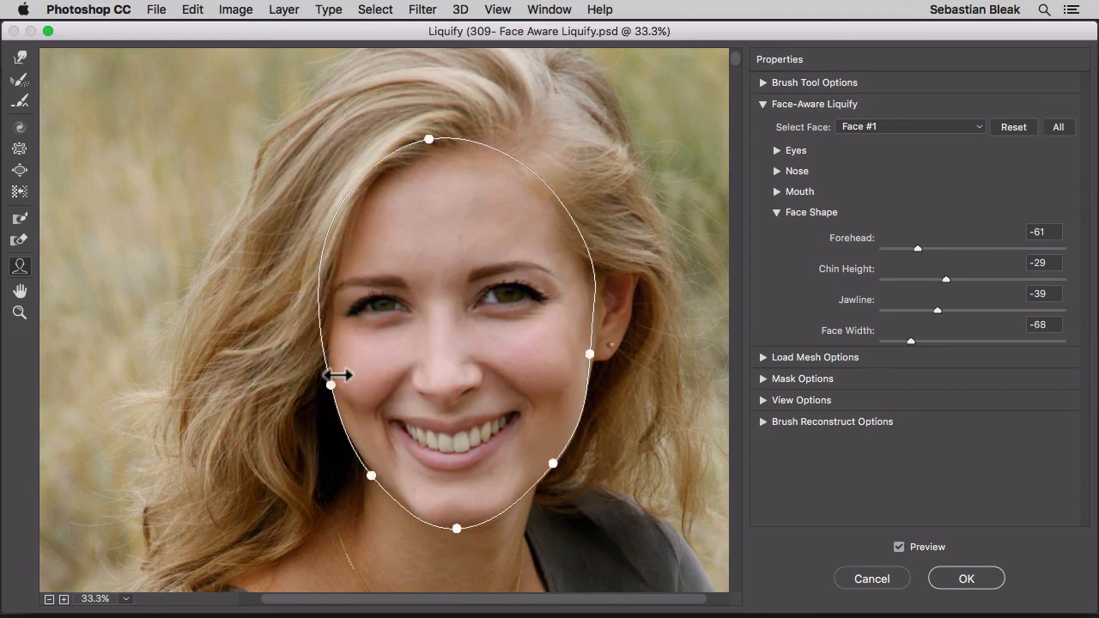
pyautogui.moveTo(456, 525)
pyautogui.mouseDown()
pyautogui.moveTo(456, 484)
pyautogui.moveTo(455, 512)
pyautogui.mouseUp()
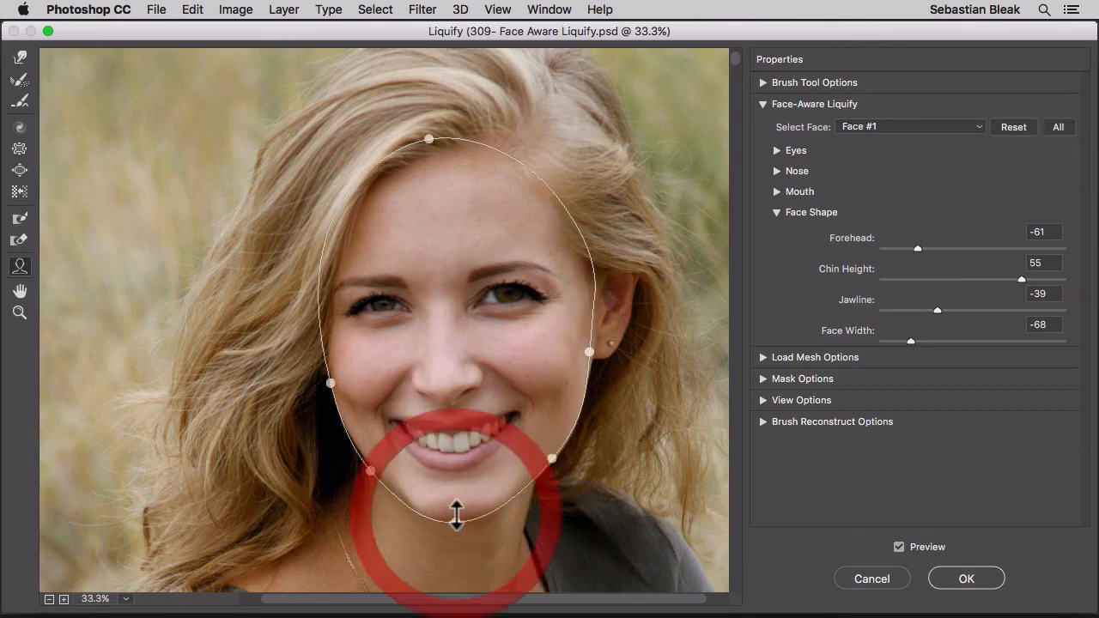
# Adjust the features directly on the image to Lower Lip 4 and second Eye Size 32, and apply the Liquify filter.
pyautogui.moveTo(452, 447); pyautogui.dragTo(453, 438)
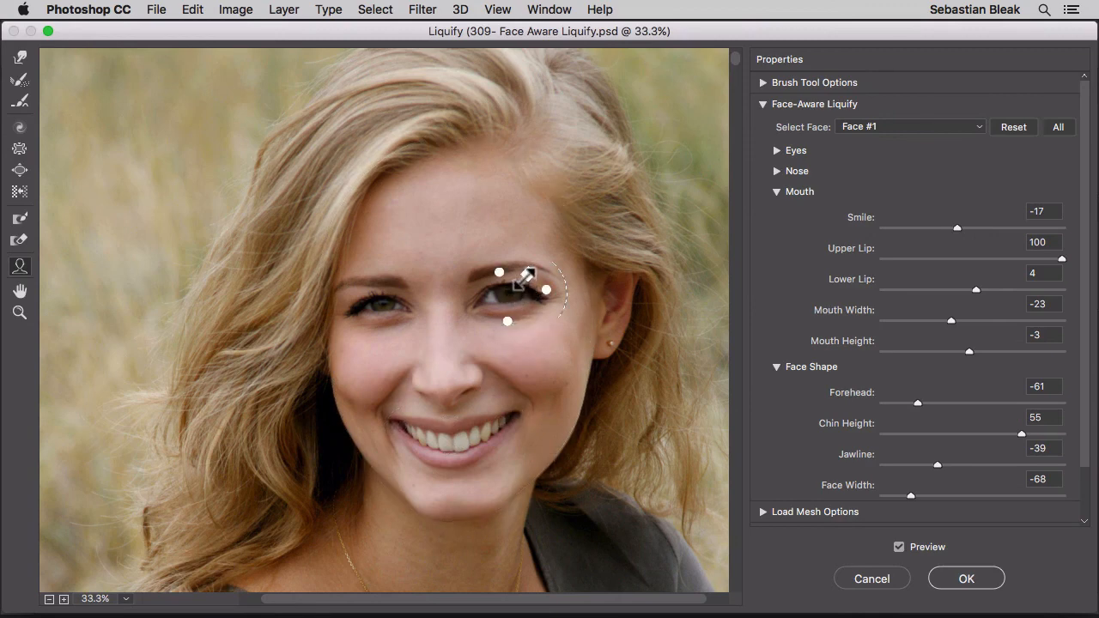
pyautogui.moveTo(524, 279); pyautogui.dragTo(515, 288)
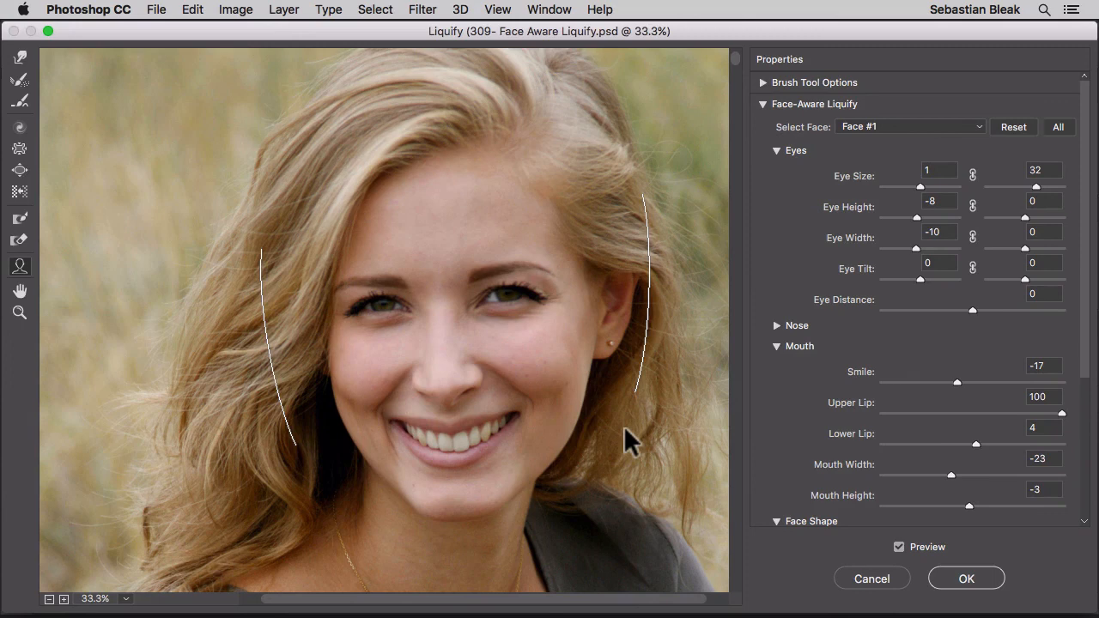
pyautogui.click(968, 579)
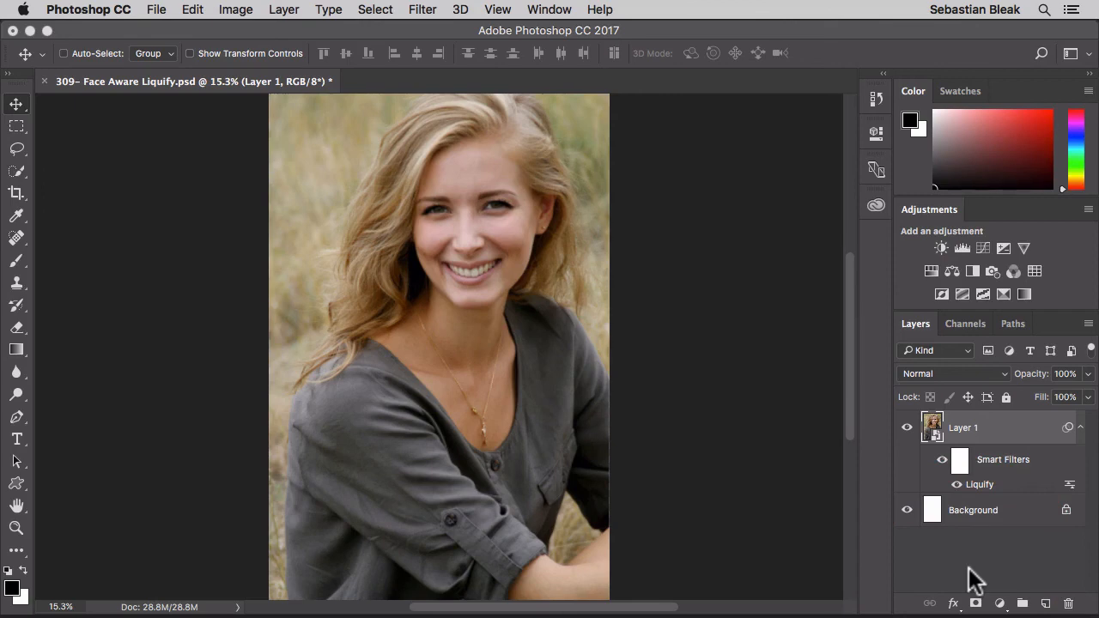
# Hide and show the smart filters of Layer 1 to compare the edited Liquify result with the original portrait.
pyautogui.click(942, 460)
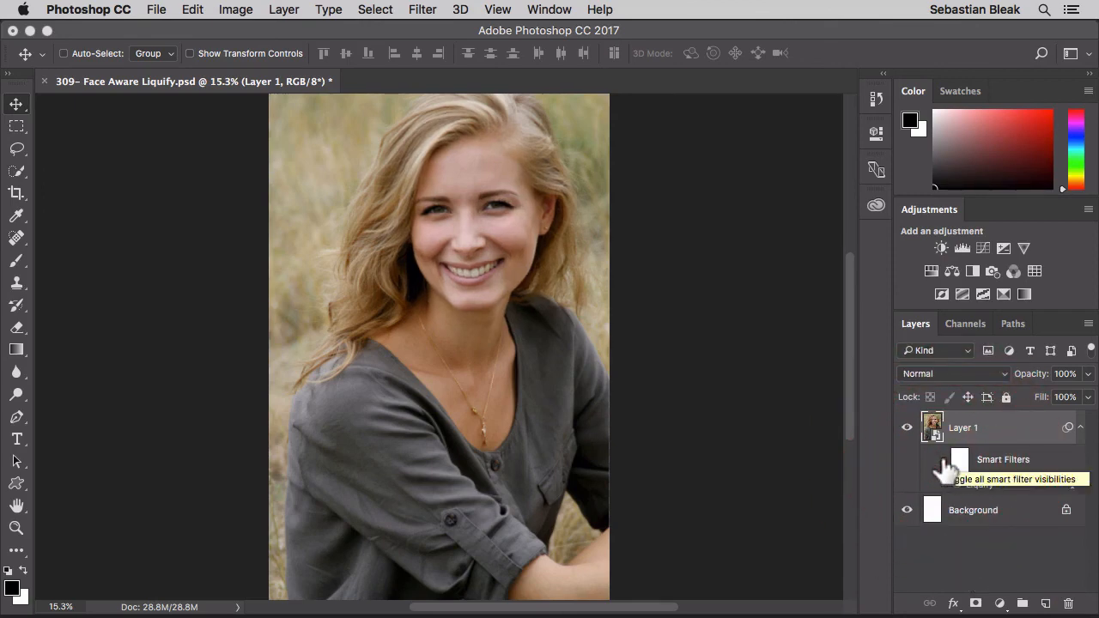
pyautogui.click(942, 460)
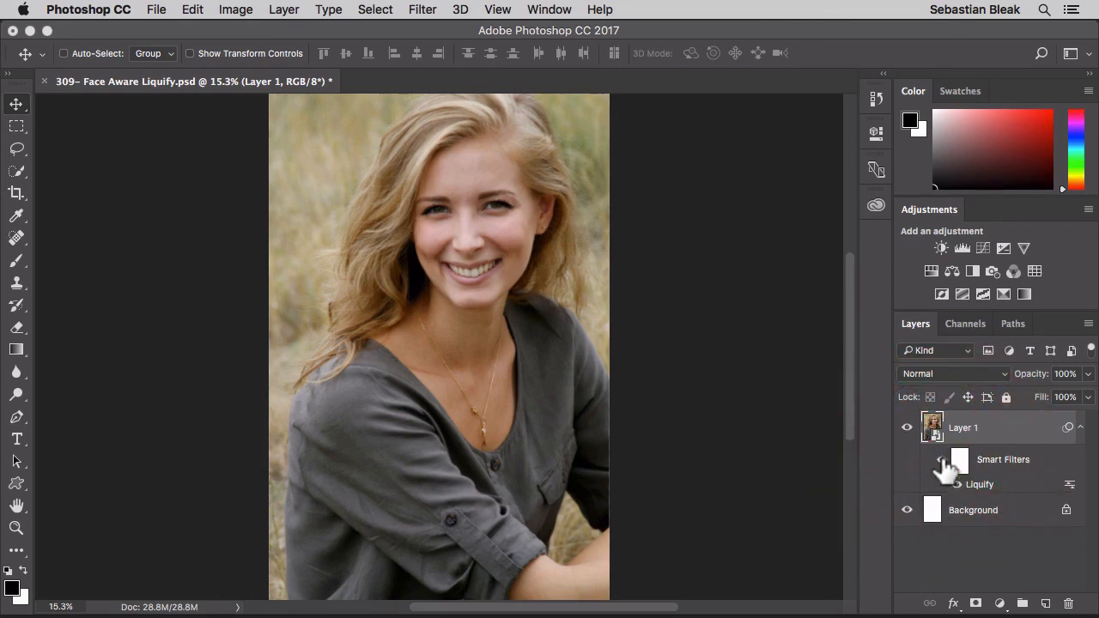